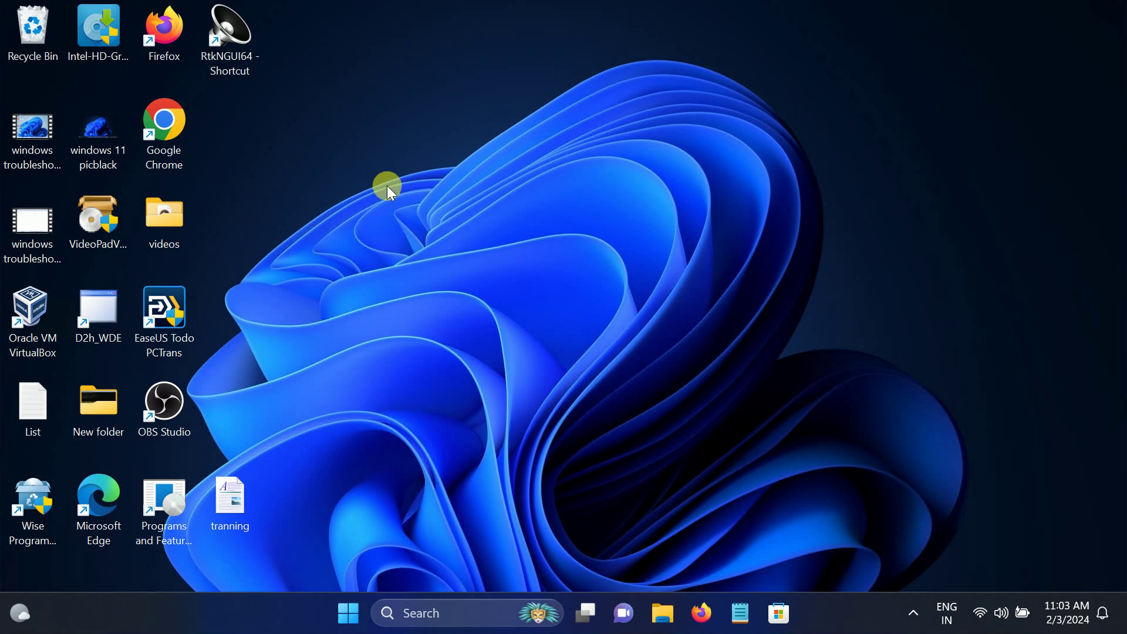
Refresh the desktop and show the list of startup apps in a maximized Task Manager.
{"action": "right_click", "coordinate": [364, 214]}
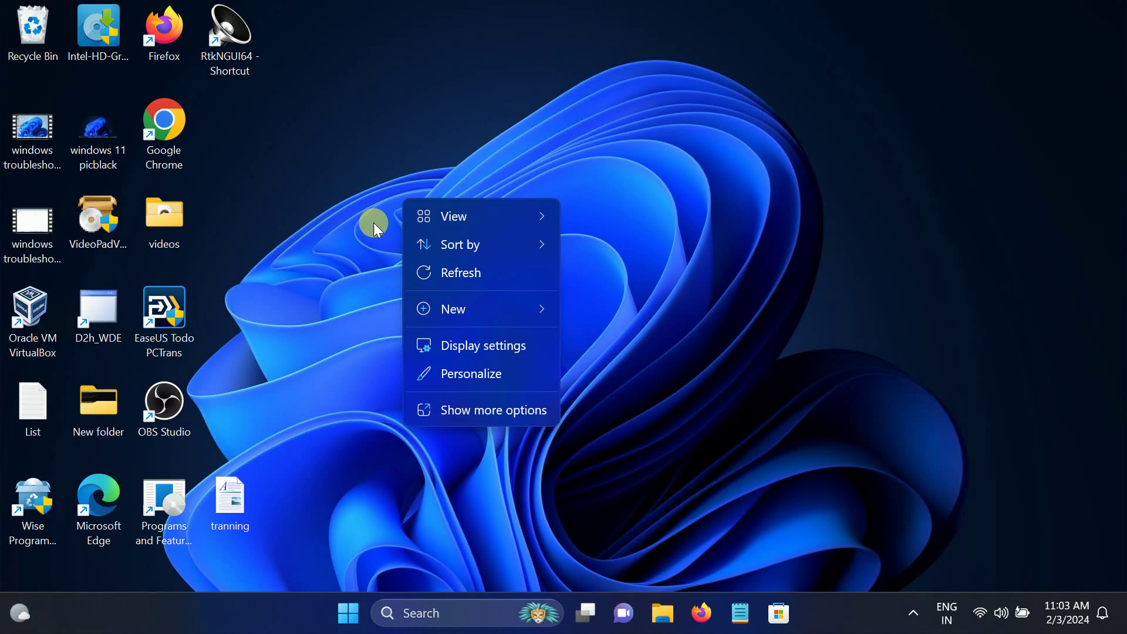
{"action": "left_click", "coordinate": [450, 265]}
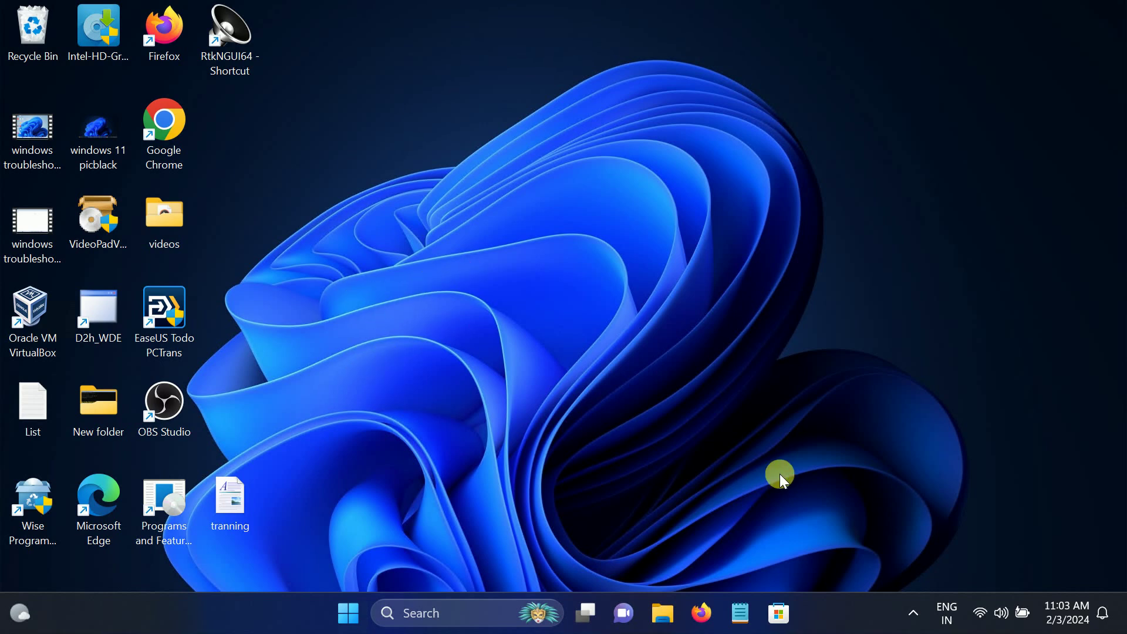
{"action": "right_click", "coordinate": [834, 617]}
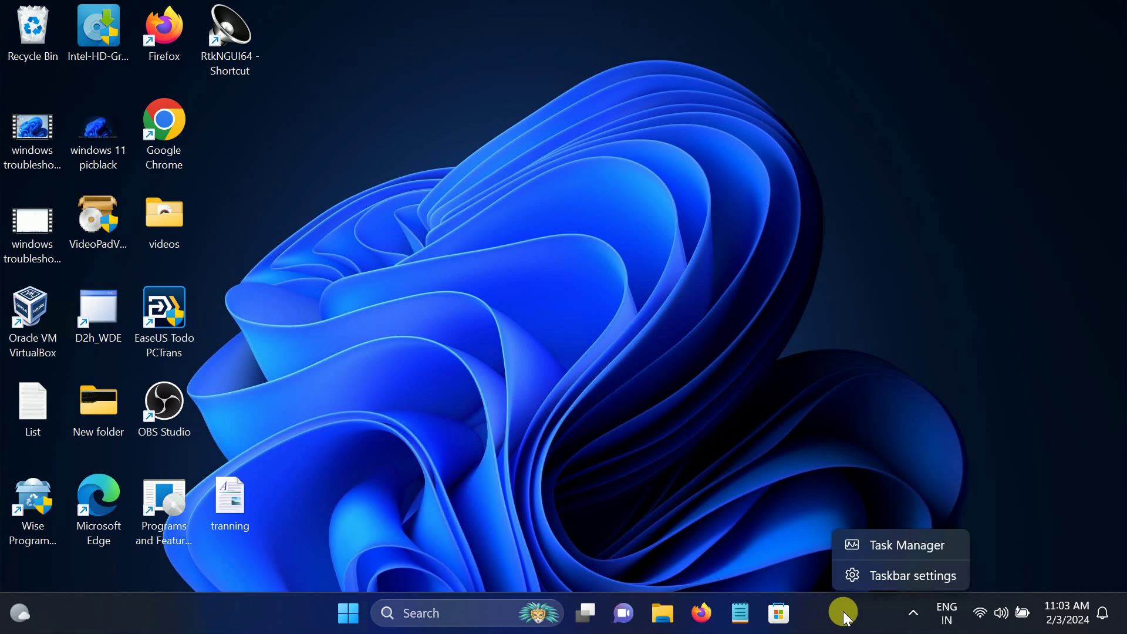
{"action": "left_click", "coordinate": [899, 550]}
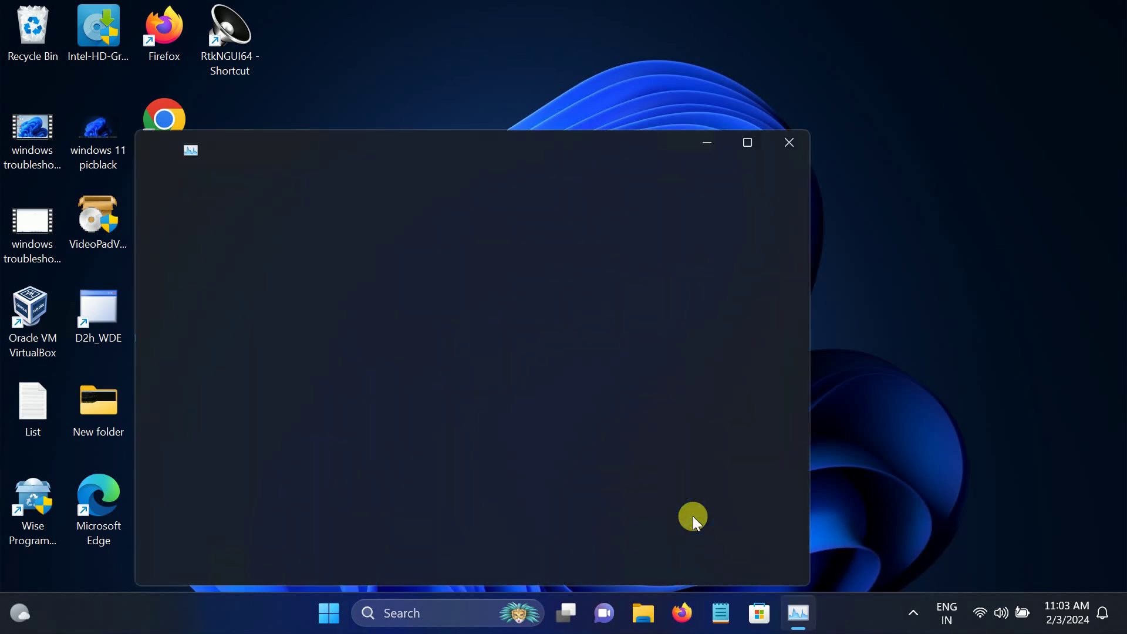
{"action": "left_click", "coordinate": [739, 145]}
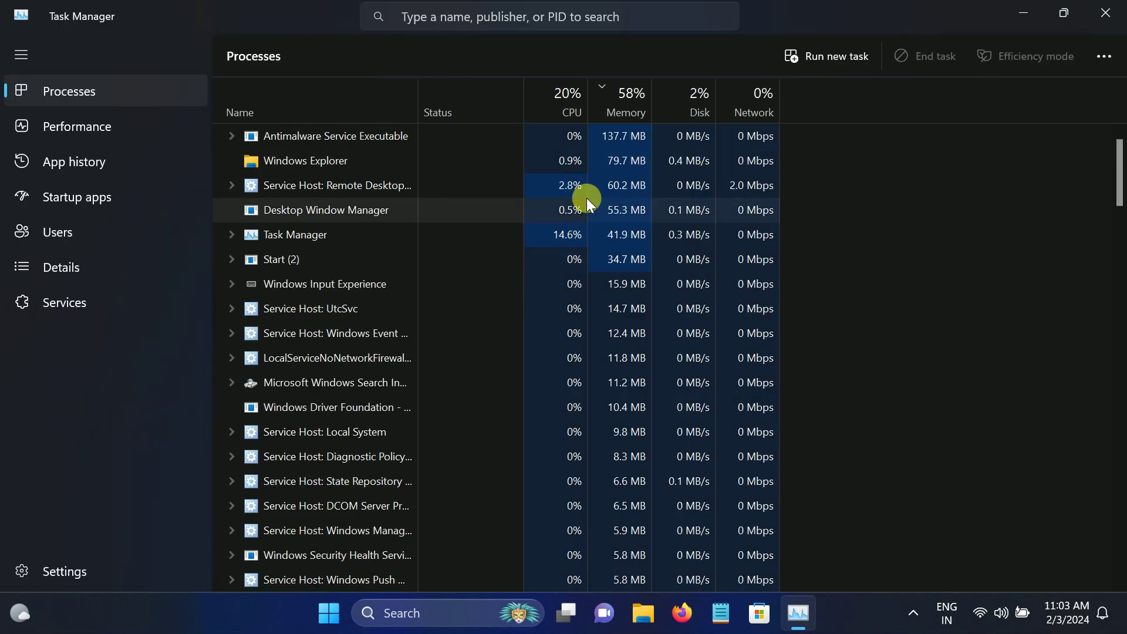
{"action": "left_click", "coordinate": [55, 196]}
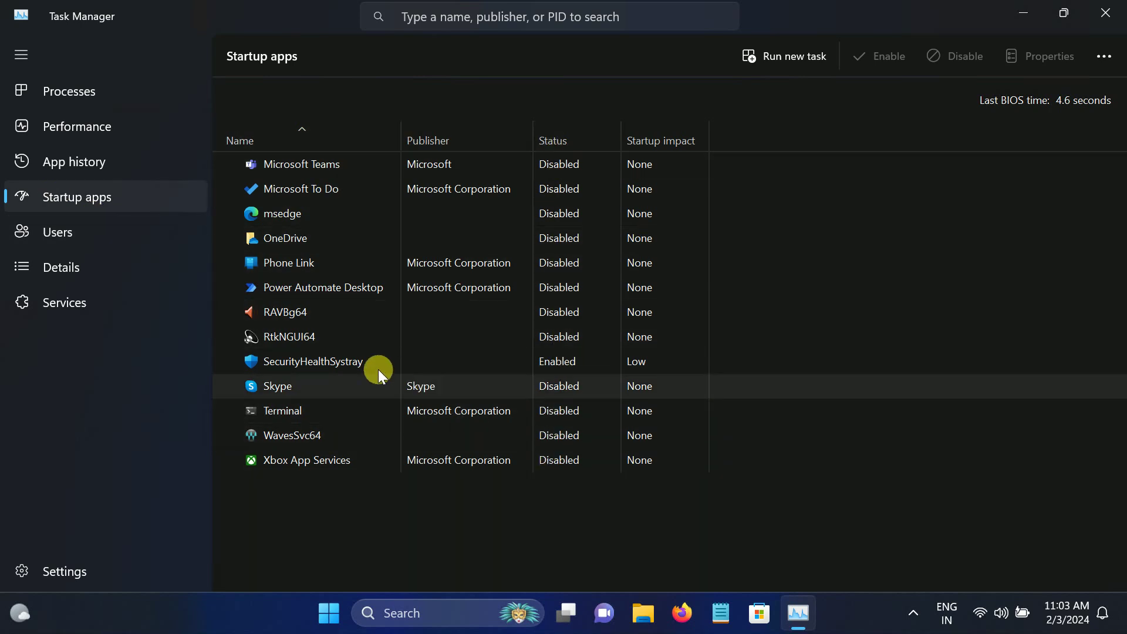
Enable OneDrive in the list of startup apps.
{"action": "left_click", "coordinate": [314, 362]}
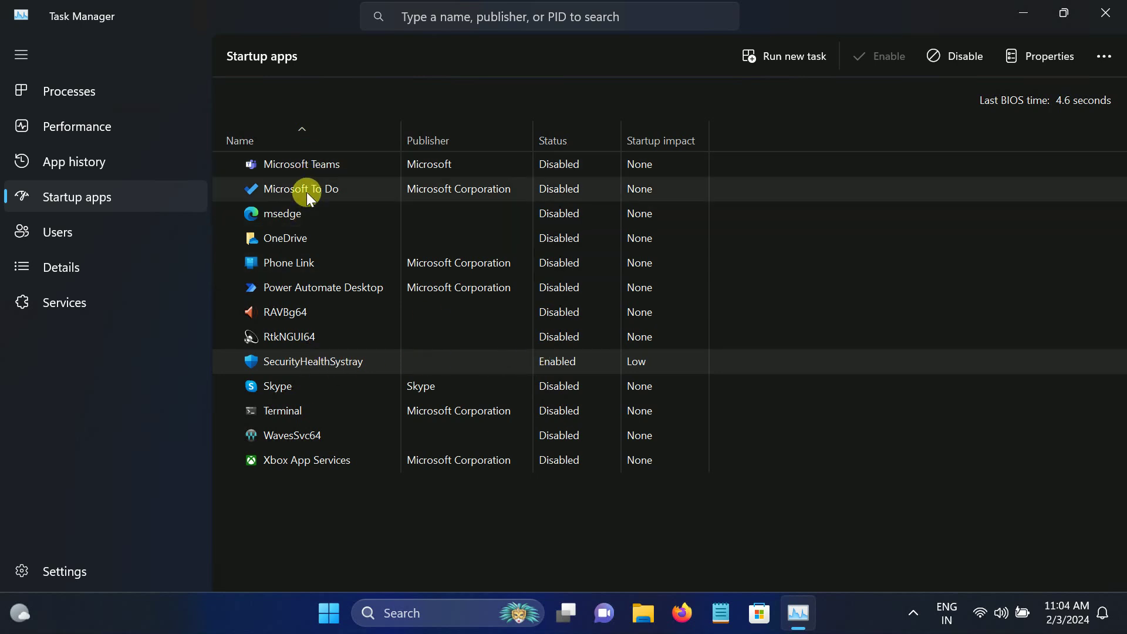
{"action": "left_click", "coordinate": [304, 238]}
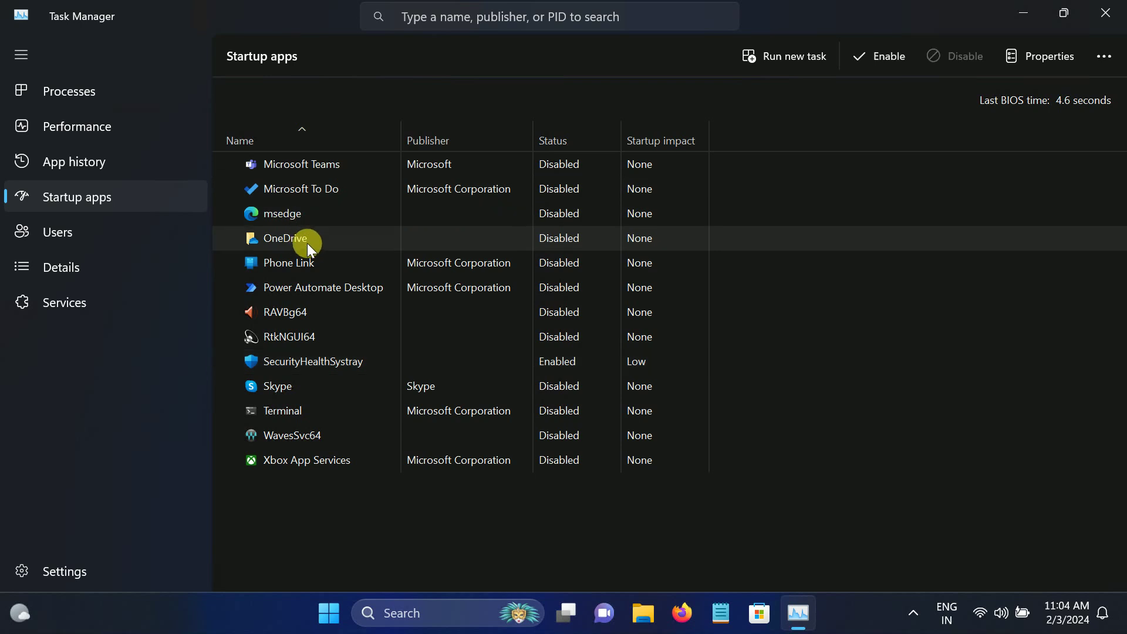
{"action": "right_click", "coordinate": [307, 240]}
{"action": "left_click", "coordinate": [369, 258]}
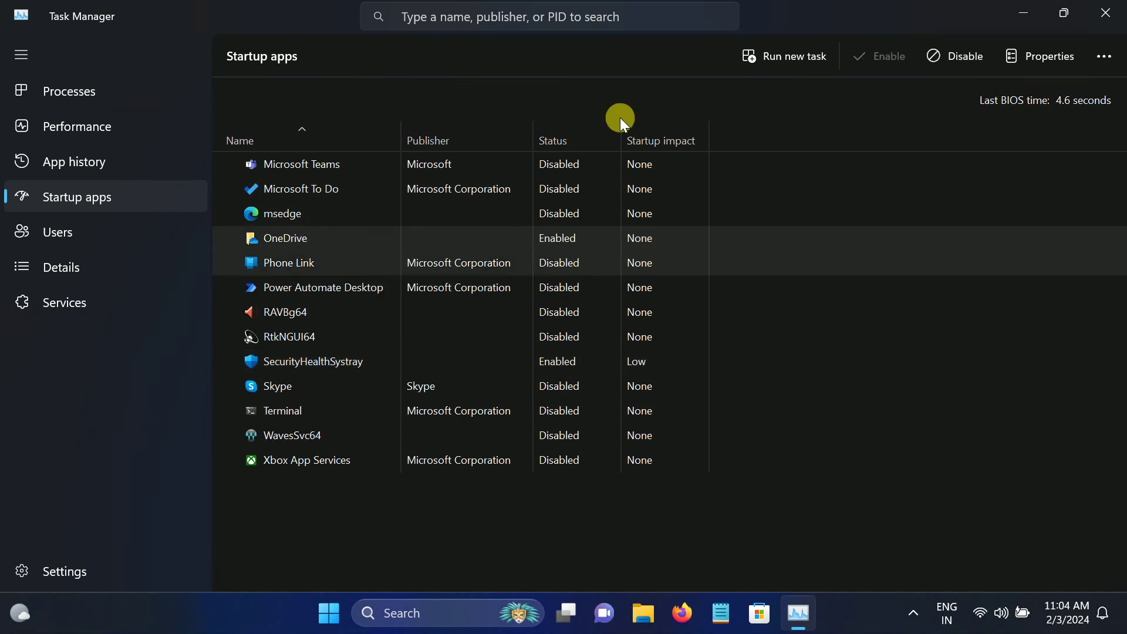
Disable OneDrive in the startup apps and close Task Manager.
{"action": "right_click", "coordinate": [311, 241]}
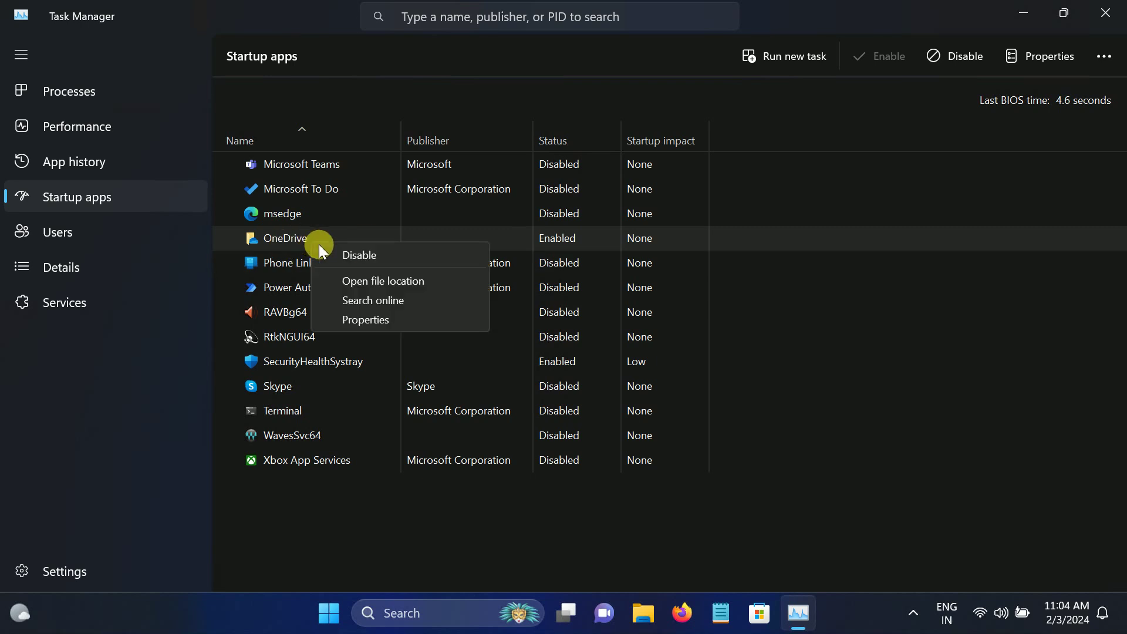
{"action": "left_click", "coordinate": [363, 256]}
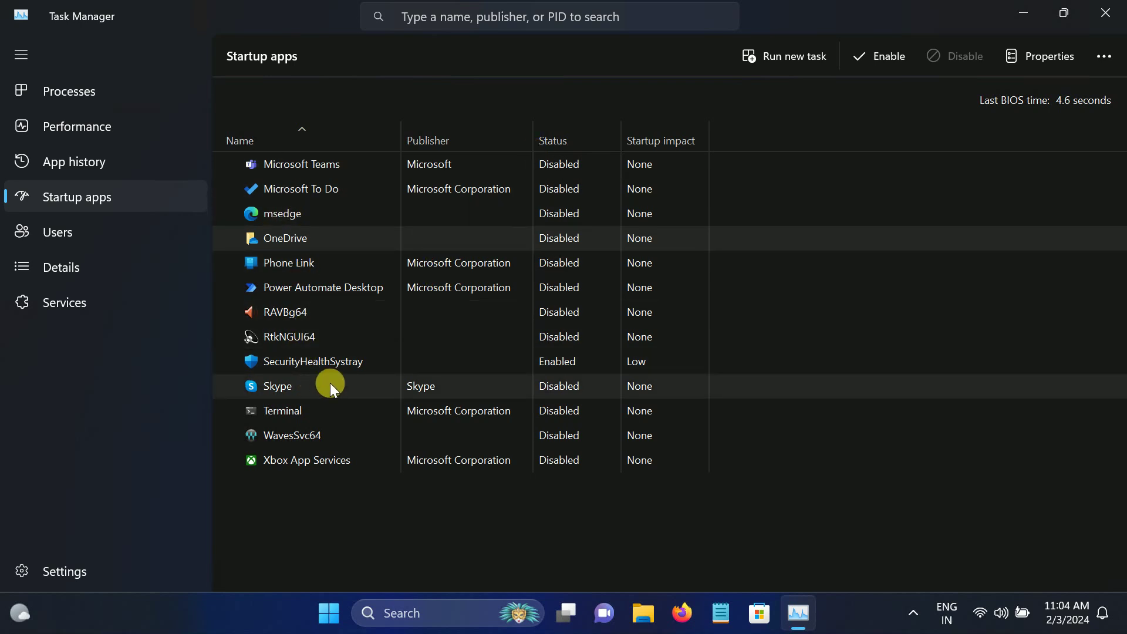
{"action": "left_click", "coordinate": [401, 616]}
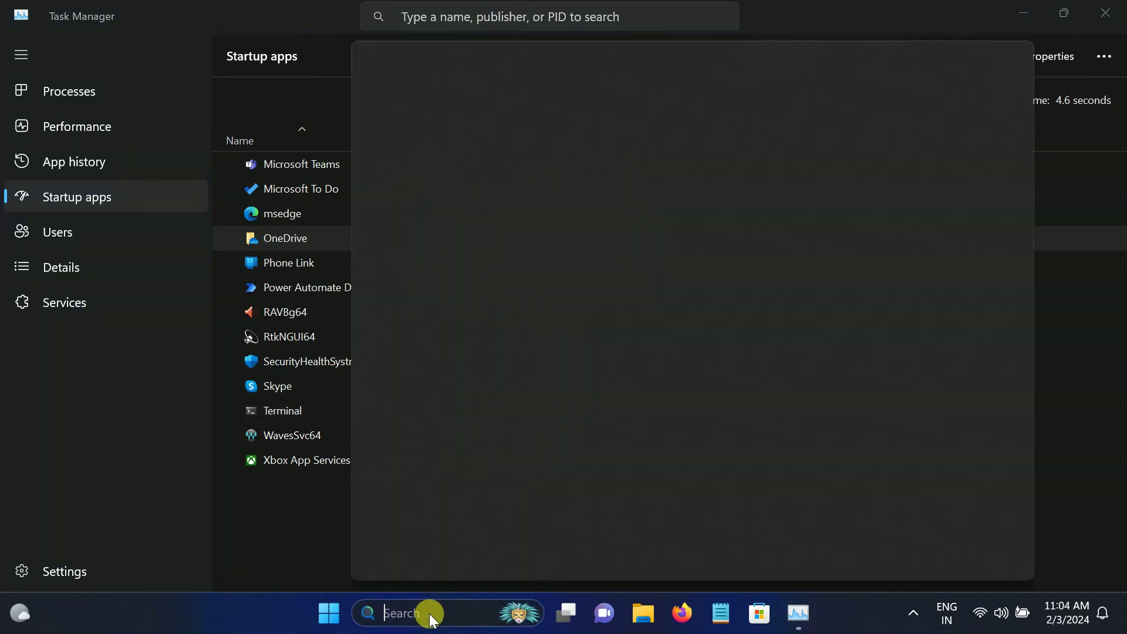
{"action": "left_click", "coordinate": [315, 577]}
{"action": "left_click", "coordinate": [1117, 23]}
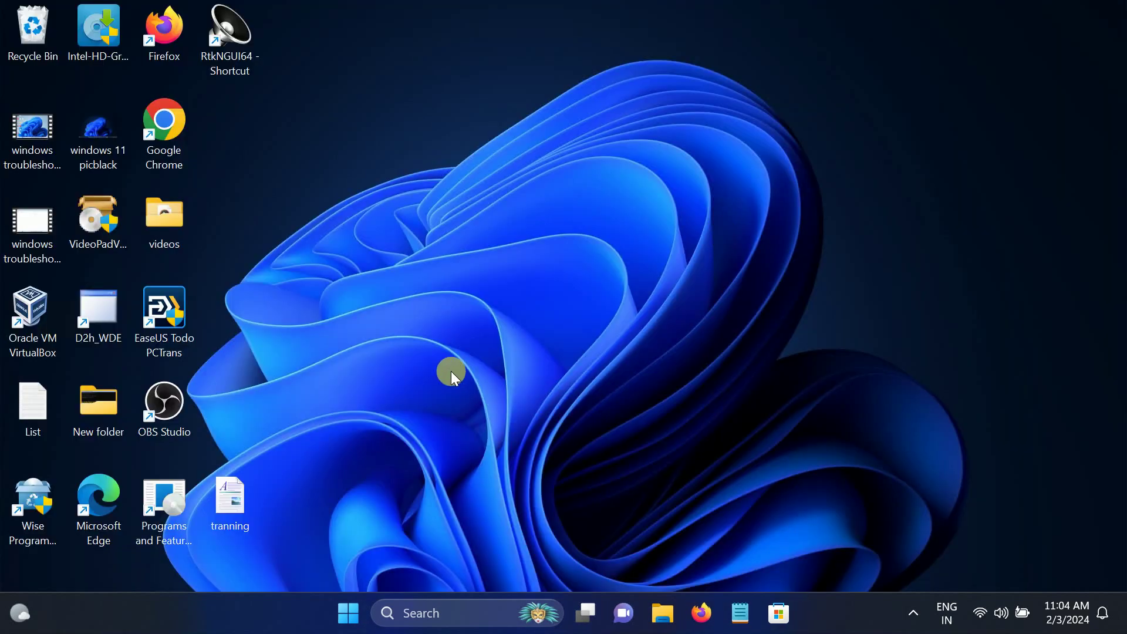
Refresh the desktop and open the Windows Temp folder with the Run command temp.
{"action": "right_click", "coordinate": [442, 224]}
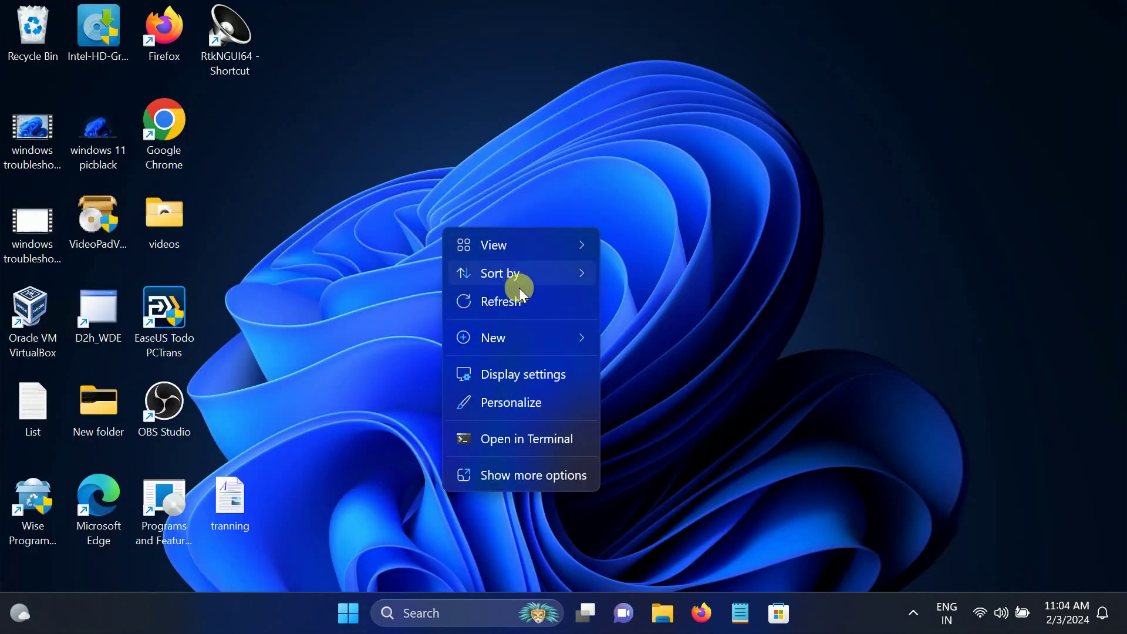
{"action": "left_click", "coordinate": [503, 297]}
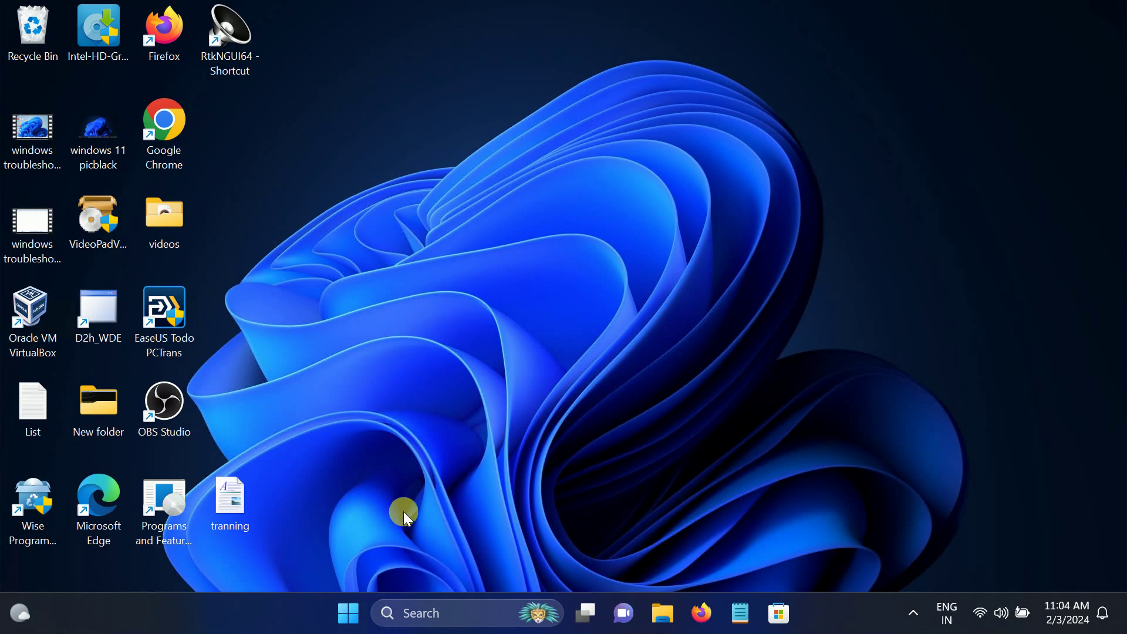
{"action": "left_click", "coordinate": [411, 615]}
{"action": "type", "text": "run"}
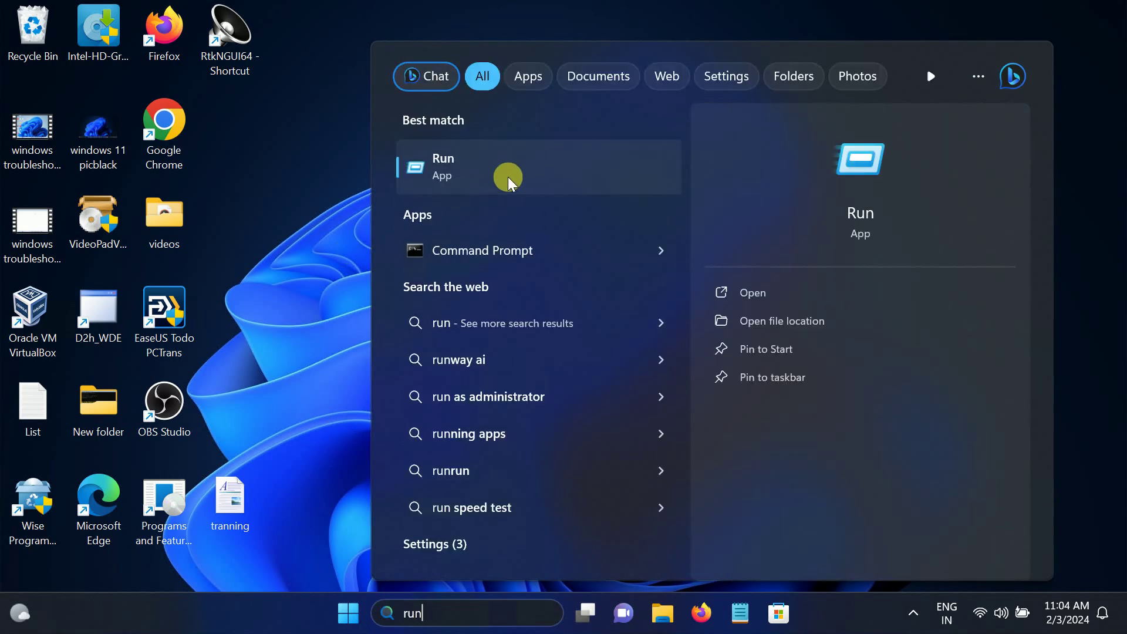
{"action": "left_click", "coordinate": [508, 173]}
{"action": "left_click_drag", "start_coordinate": [240, 401], "coordinate": [528, 272]}
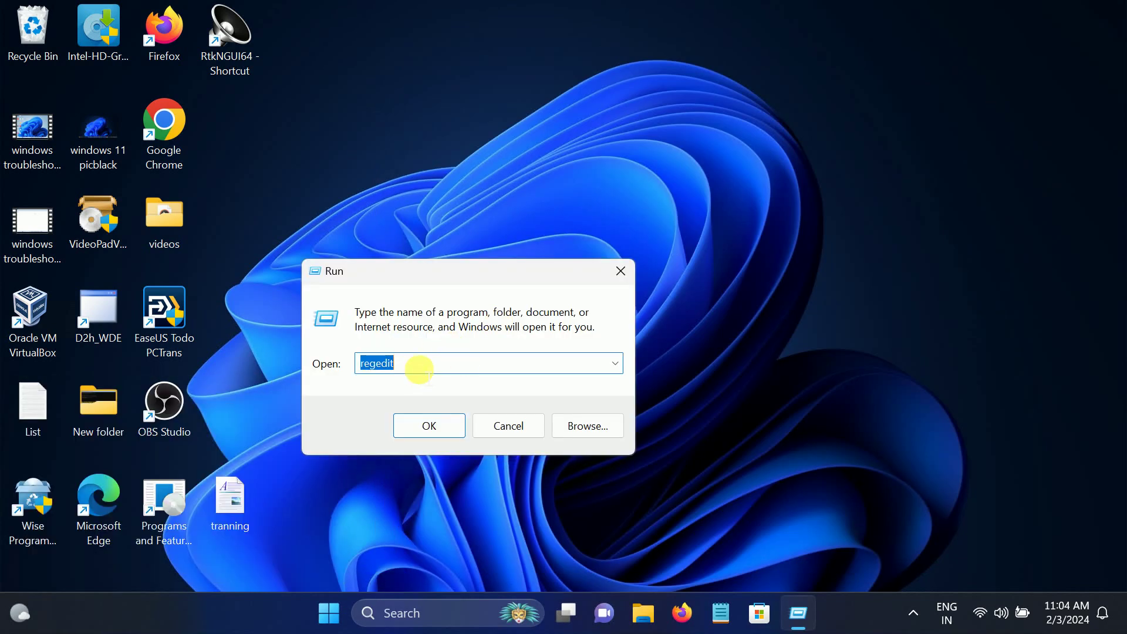
{"action": "type", "text": "temp"}
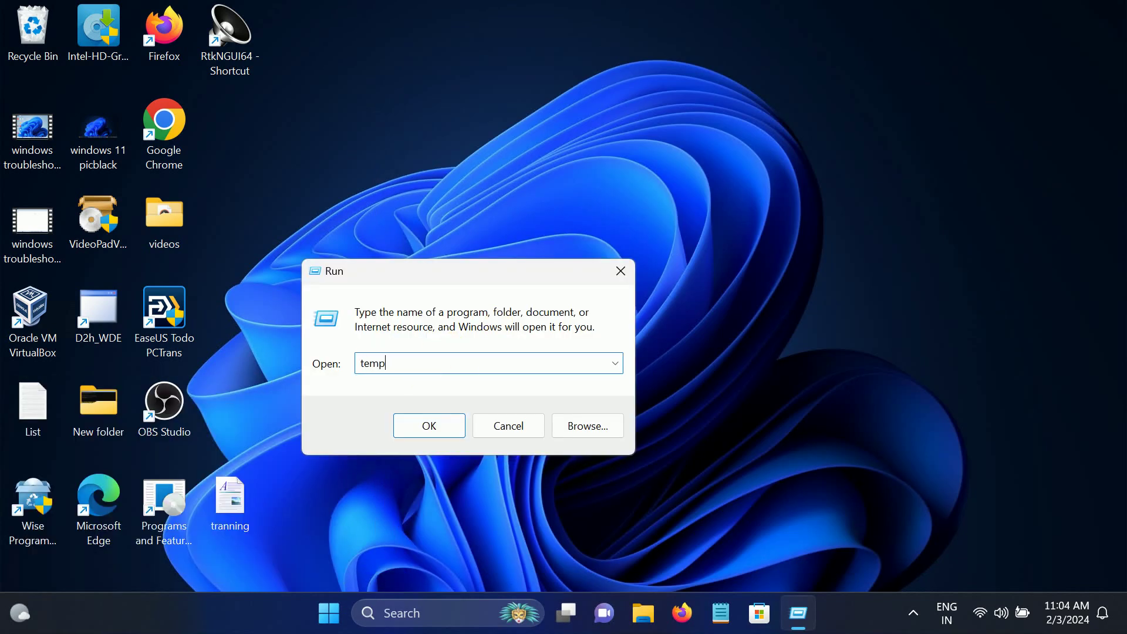
{"action": "key", "text": "Return"}
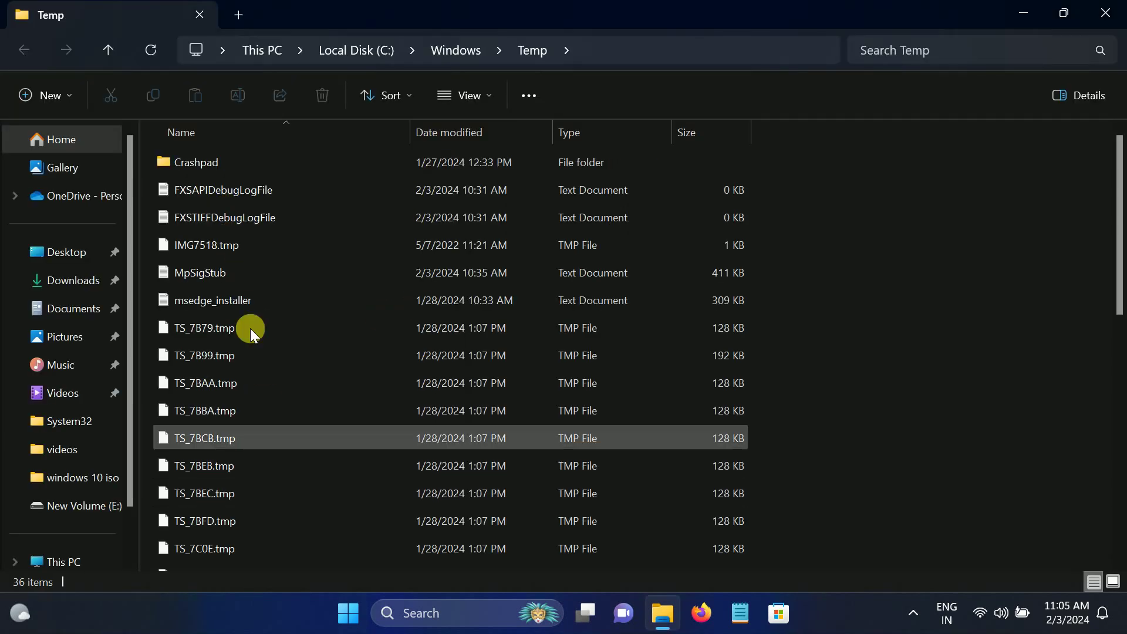
Permanently delete all items in the Windows Temp folder and close the folder window.
{"action": "left_click", "coordinate": [245, 301]}
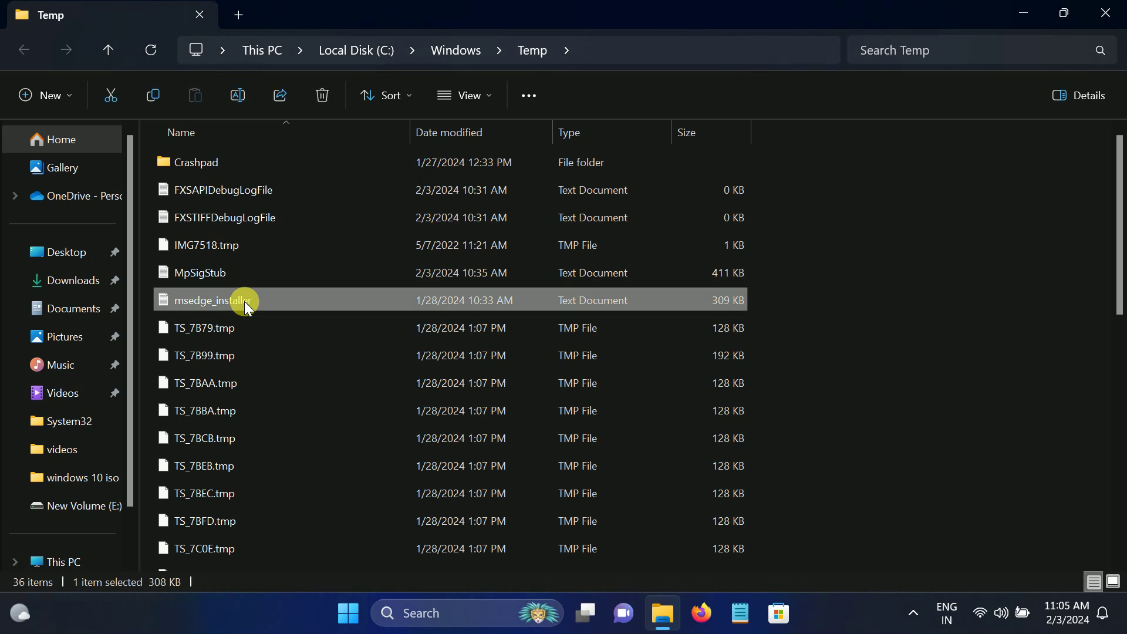
{"action": "key", "text": "ctrl+a"}
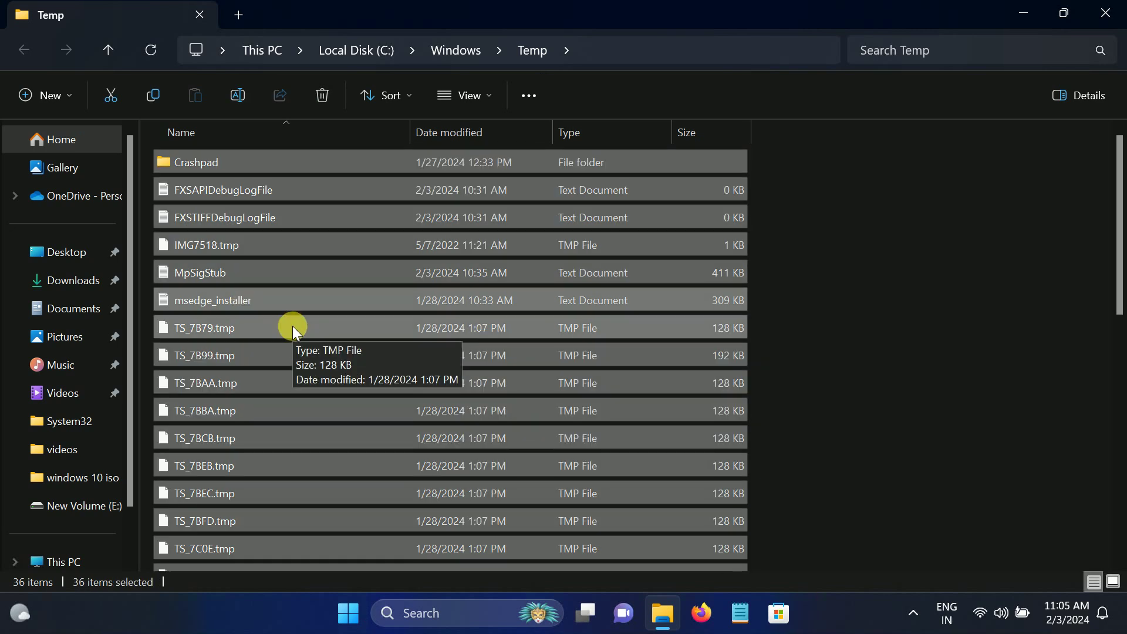
{"action": "key", "text": "shift+Delete"}
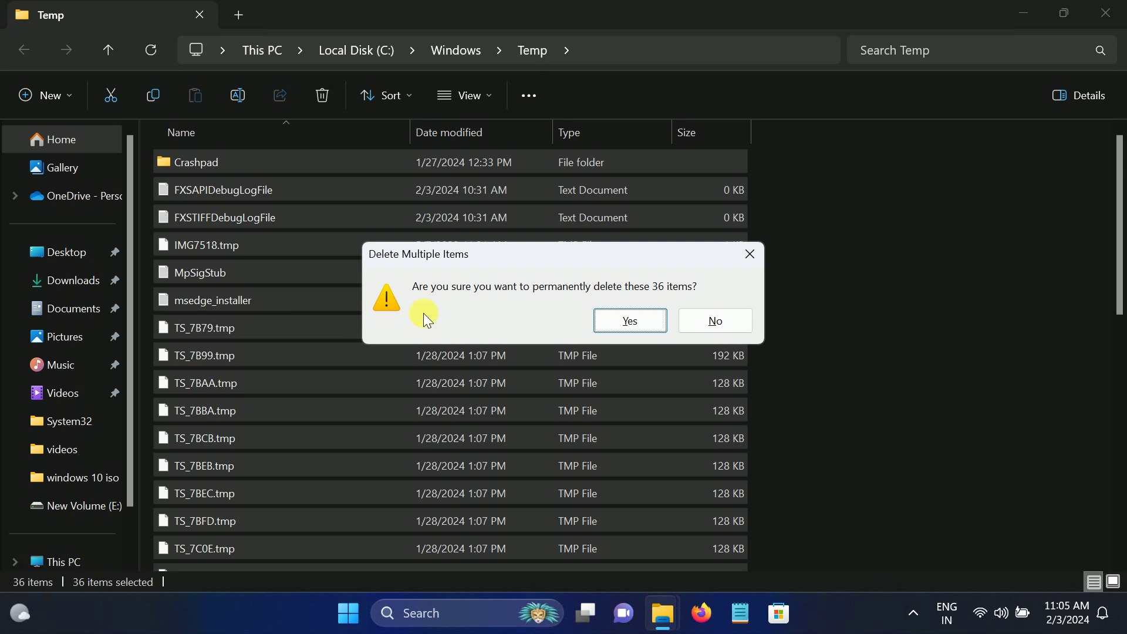
{"action": "left_click", "coordinate": [628, 321]}
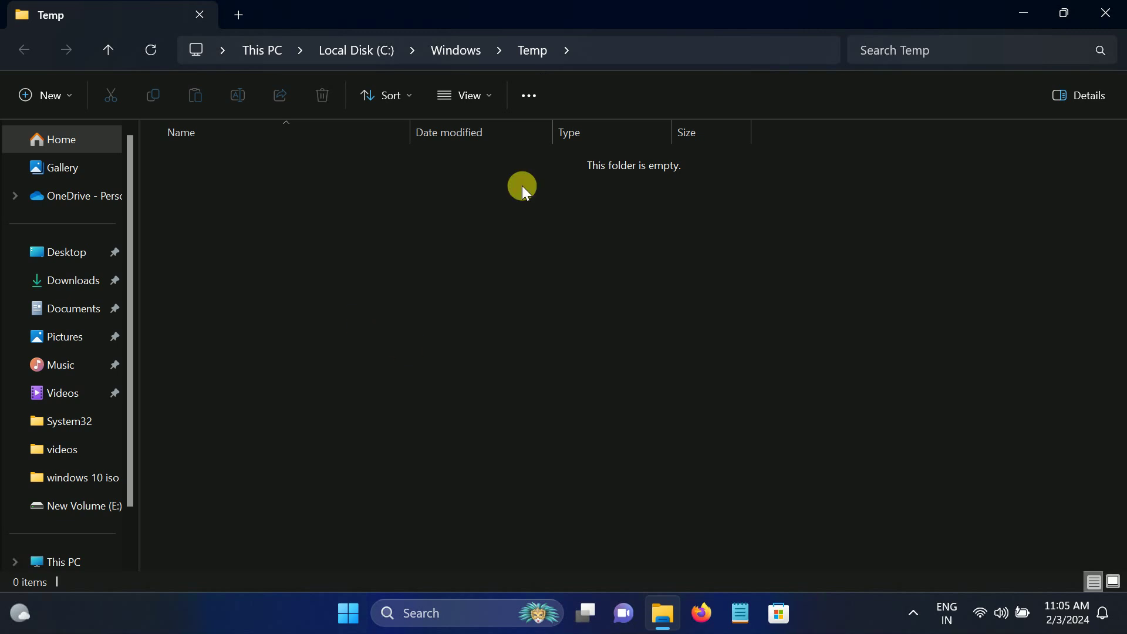
{"action": "left_click", "coordinate": [1105, 13]}
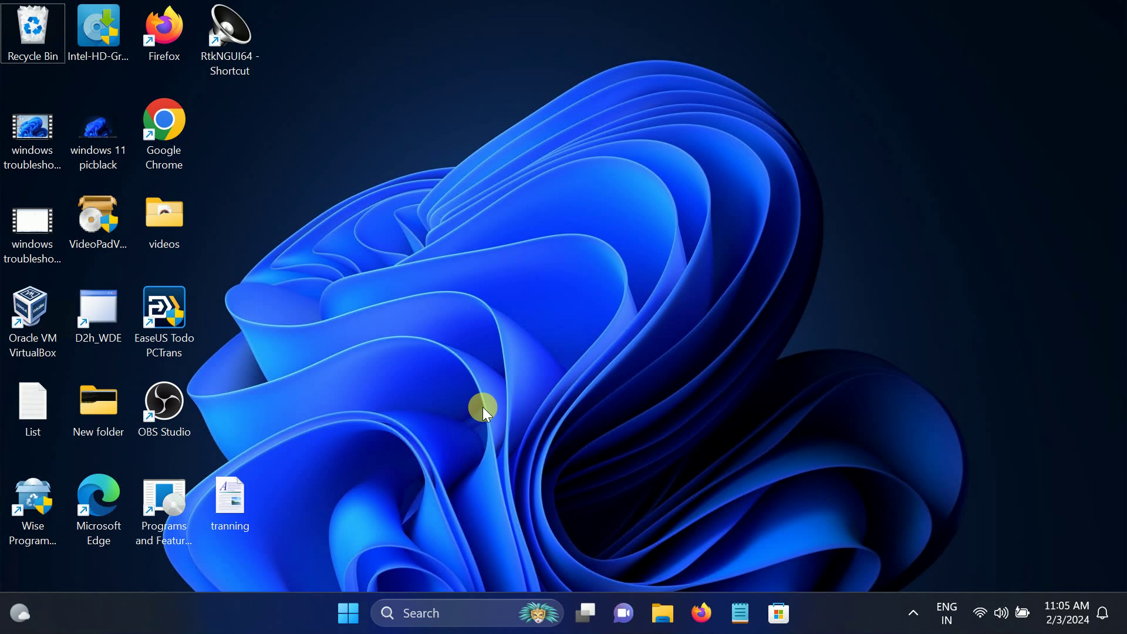
Open the user account's Temp folder with the Run command %temp%.
{"action": "key", "text": "super+r"}
{"action": "left_click_drag", "start_coordinate": [195, 389], "coordinate": [476, 325]}
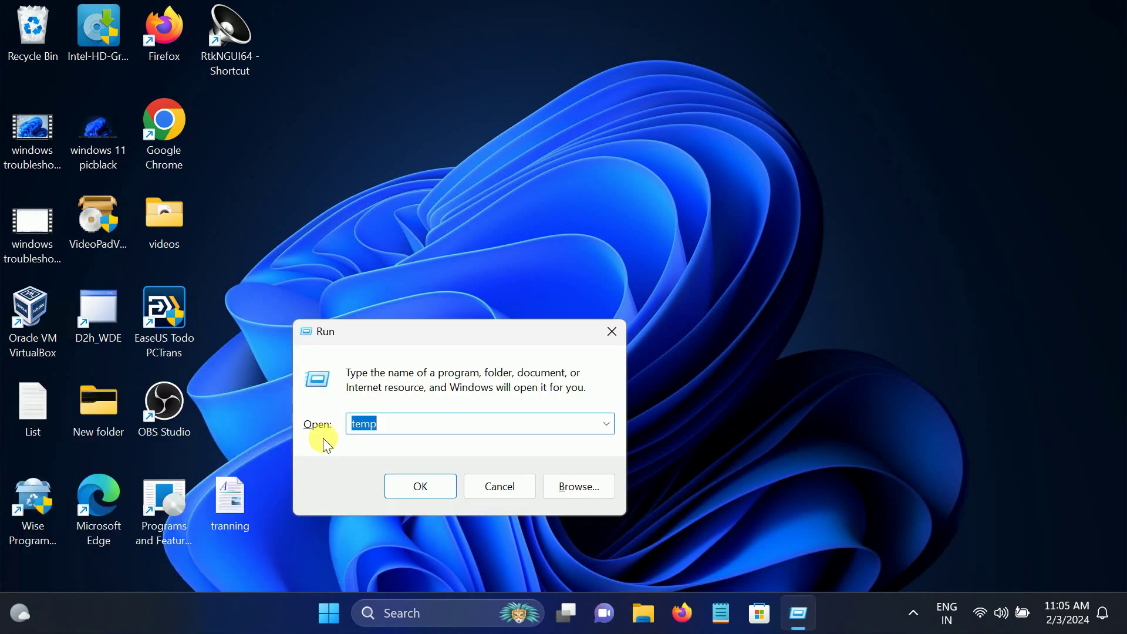
{"action": "left_click", "coordinate": [355, 425]}
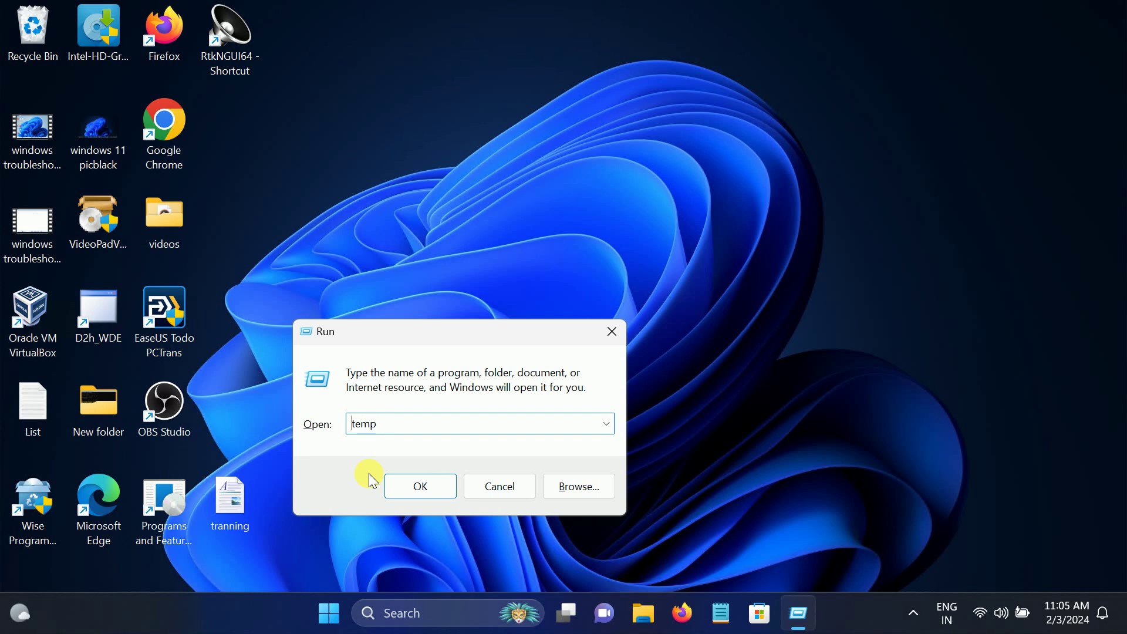
{"action": "type", "text": "%temp%"}
{"action": "left_click", "coordinate": [422, 486]}
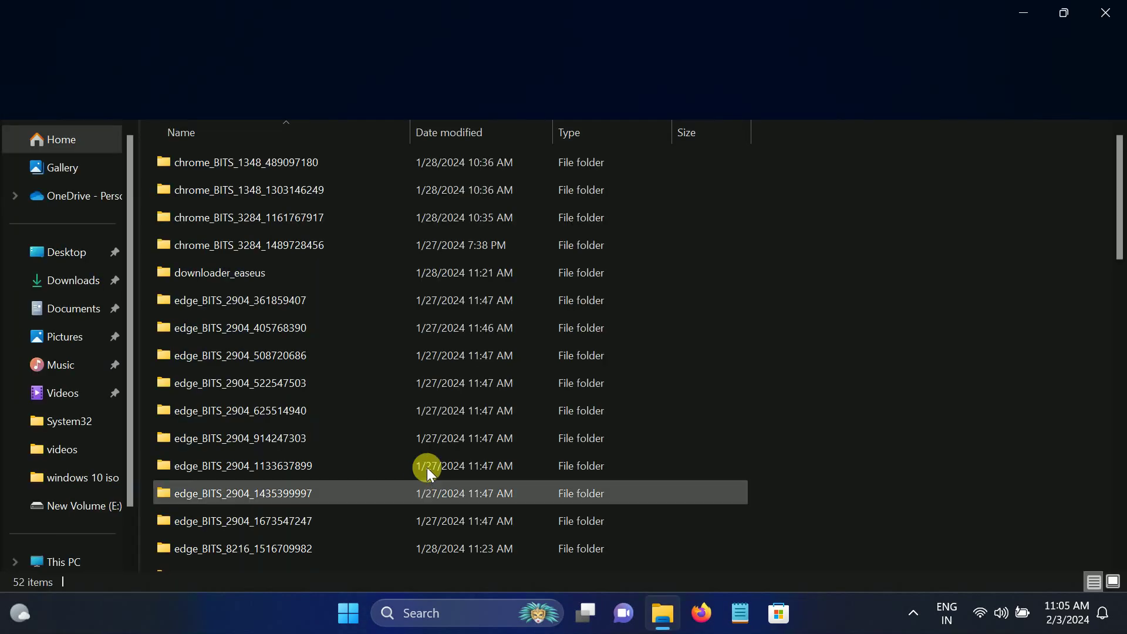
Permanently delete all files and folders in the user account's Temp folder and close the window.
{"action": "scroll", "coordinate": [341, 397], "scroll_direction": "down", "scroll_amount": 10}
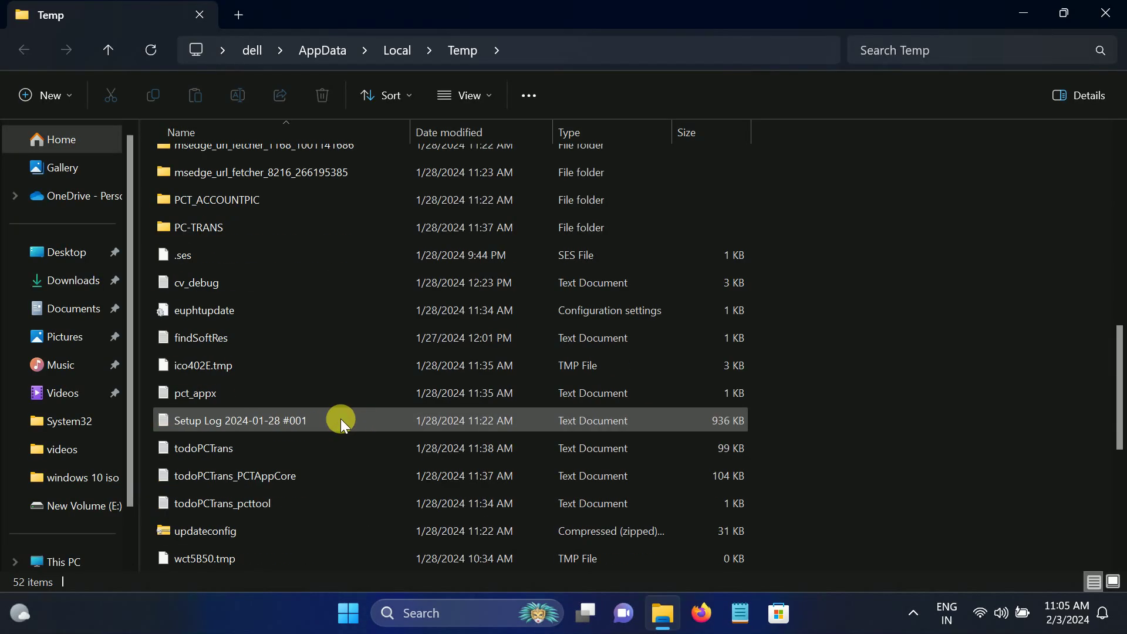
{"action": "scroll", "coordinate": [340, 426], "scroll_direction": "down", "scroll_amount": 5}
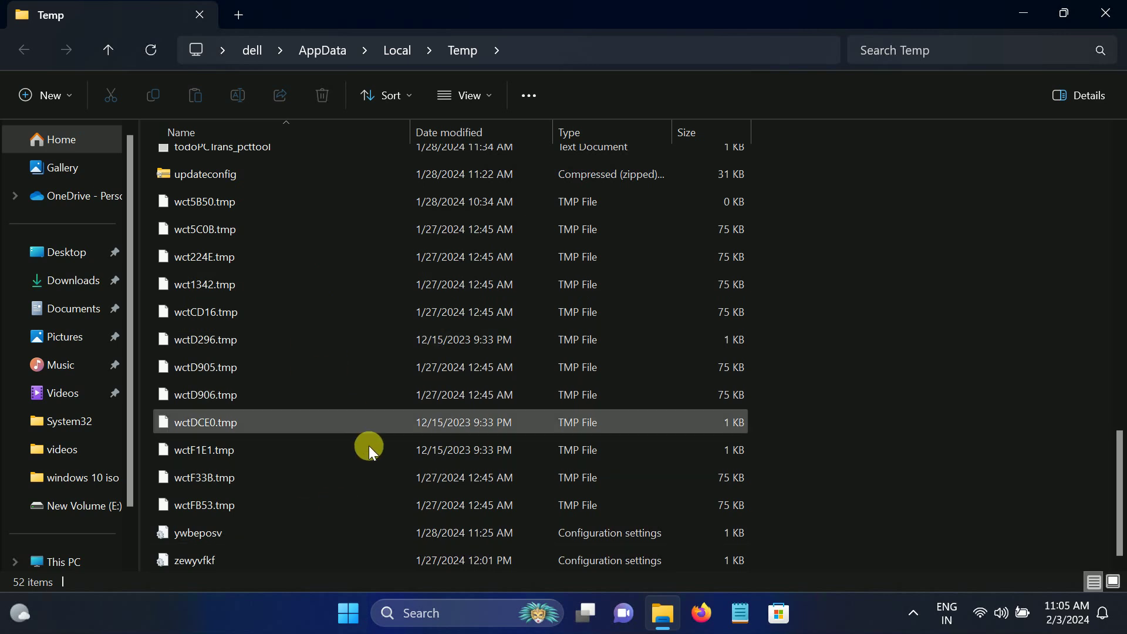
{"action": "key", "text": "ctrl+a"}
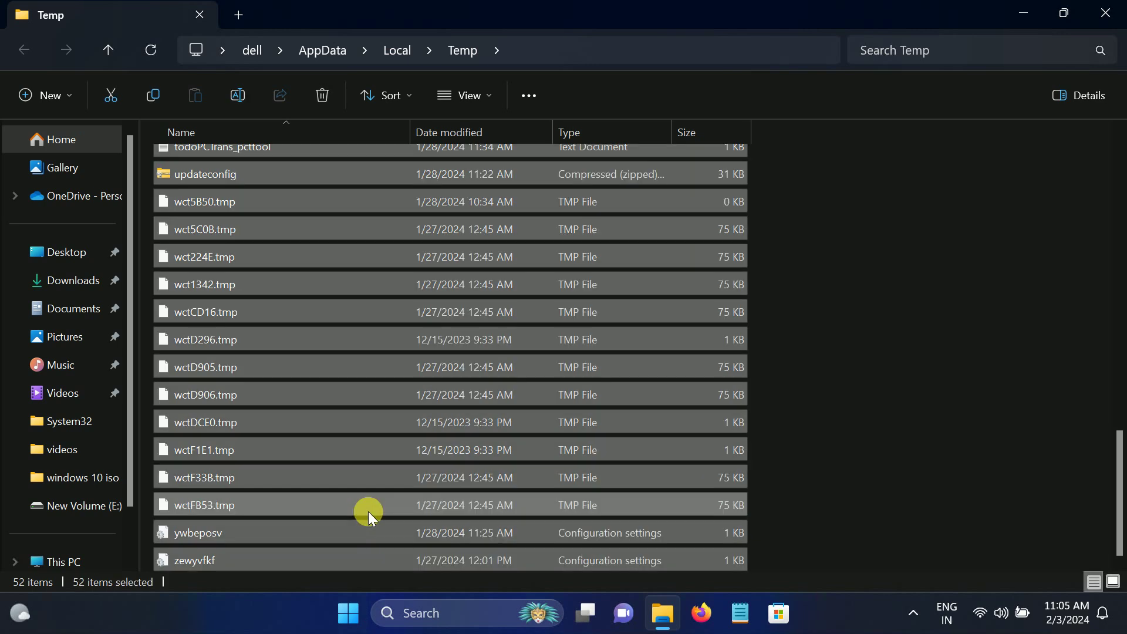
{"action": "key", "text": "shift+Delete"}
{"action": "key", "text": "Return"}
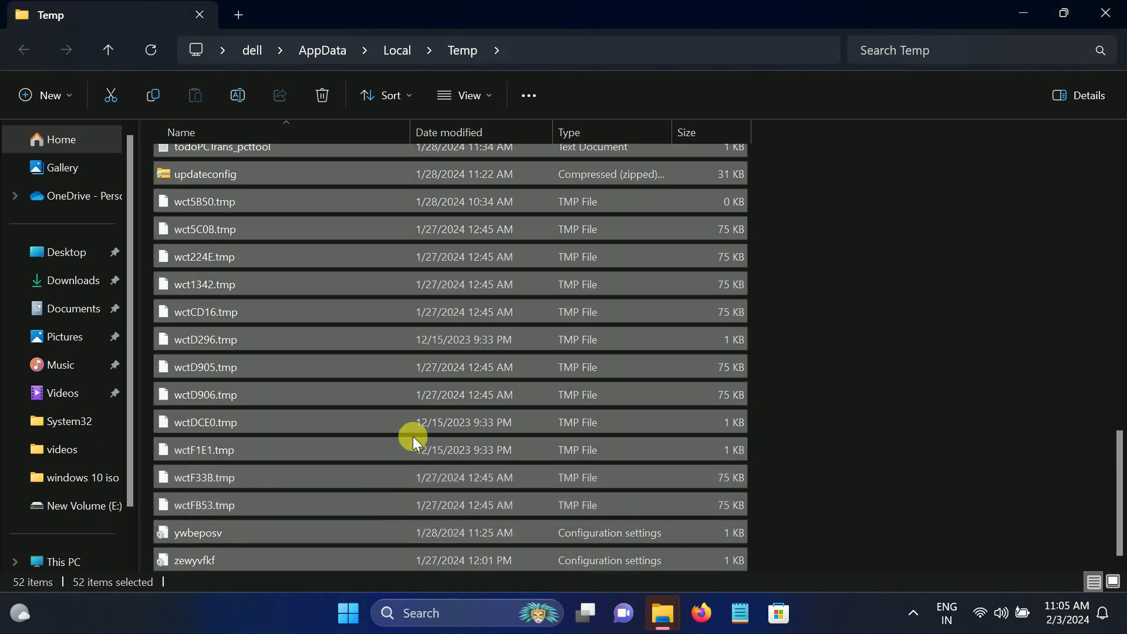
{"action": "scroll", "coordinate": [413, 436], "scroll_direction": "up", "scroll_amount": 9}
{"action": "scroll", "coordinate": [414, 434], "scroll_direction": "up", "scroll_amount": 1}
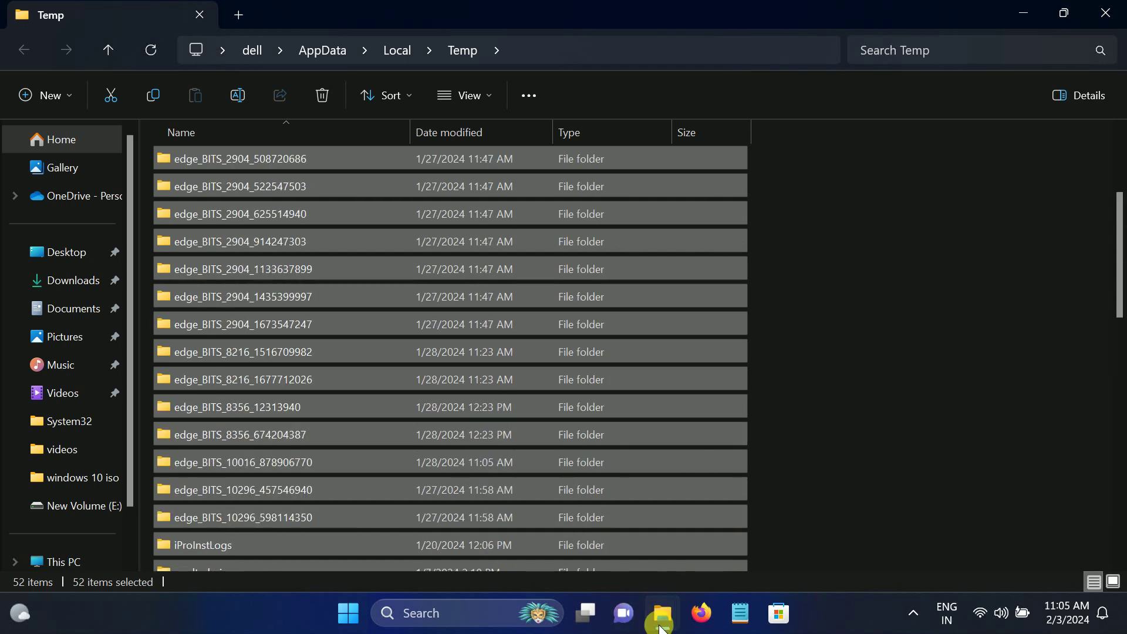
{"action": "mouse_move", "coordinate": [665, 614]}
{"action": "left_click", "coordinate": [754, 520]}
{"action": "left_click", "coordinate": [278, 285]}
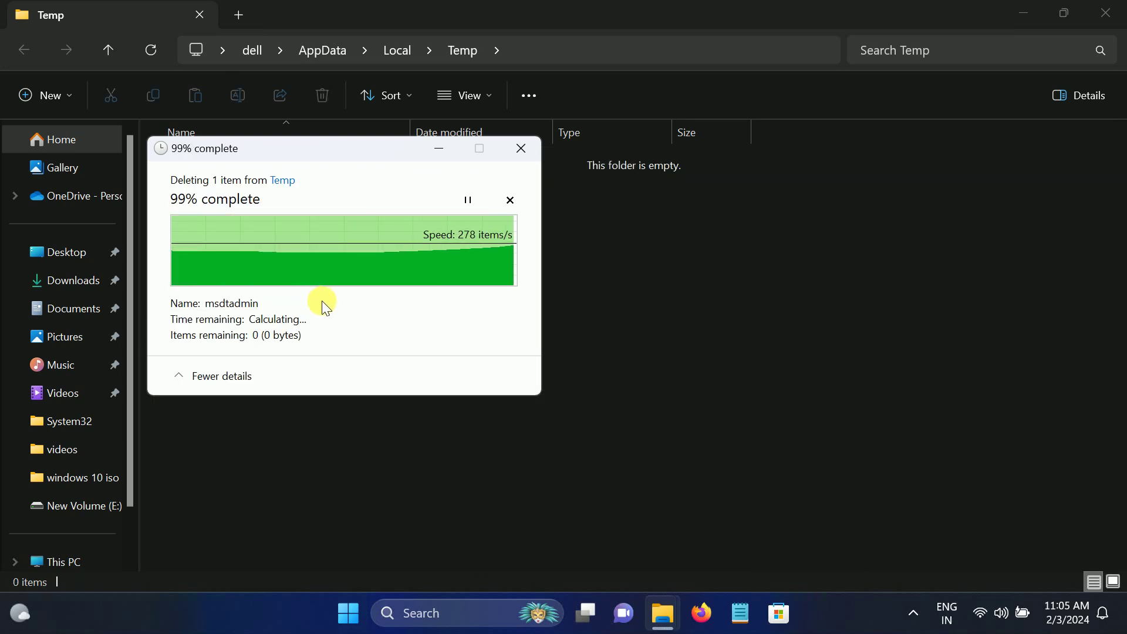
{"action": "left_click", "coordinate": [1107, 15]}
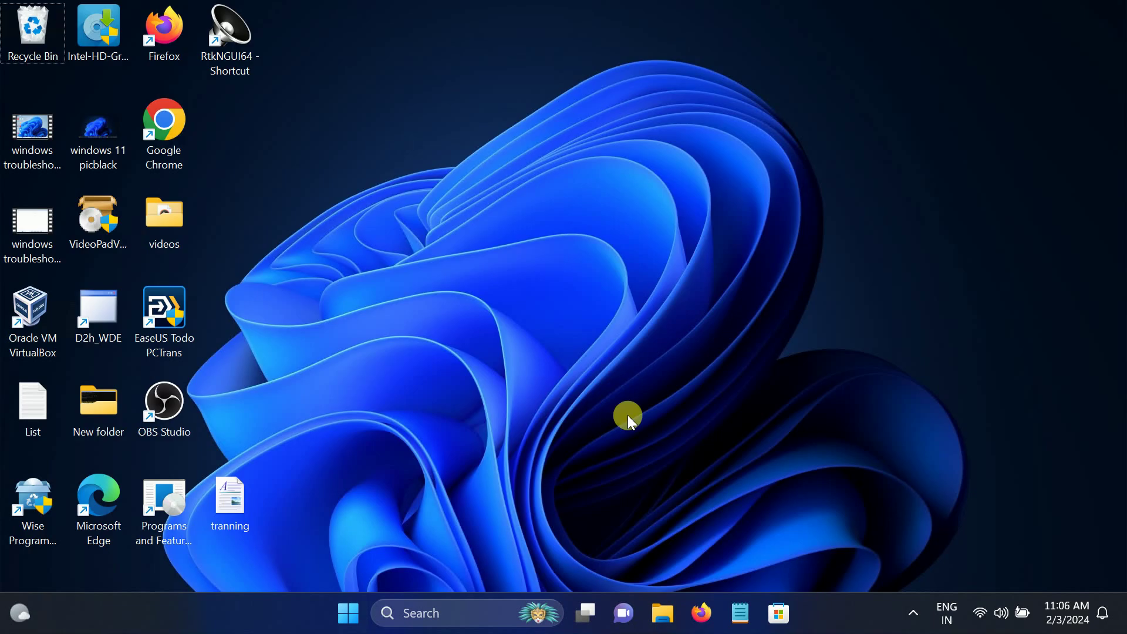
Open the Windows prefetch folder with the Run command prefetch and grant permanent access to it.
{"action": "key", "text": "super+r"}
{"action": "left_click_drag", "start_coordinate": [427, 341], "coordinate": [427, 342]}
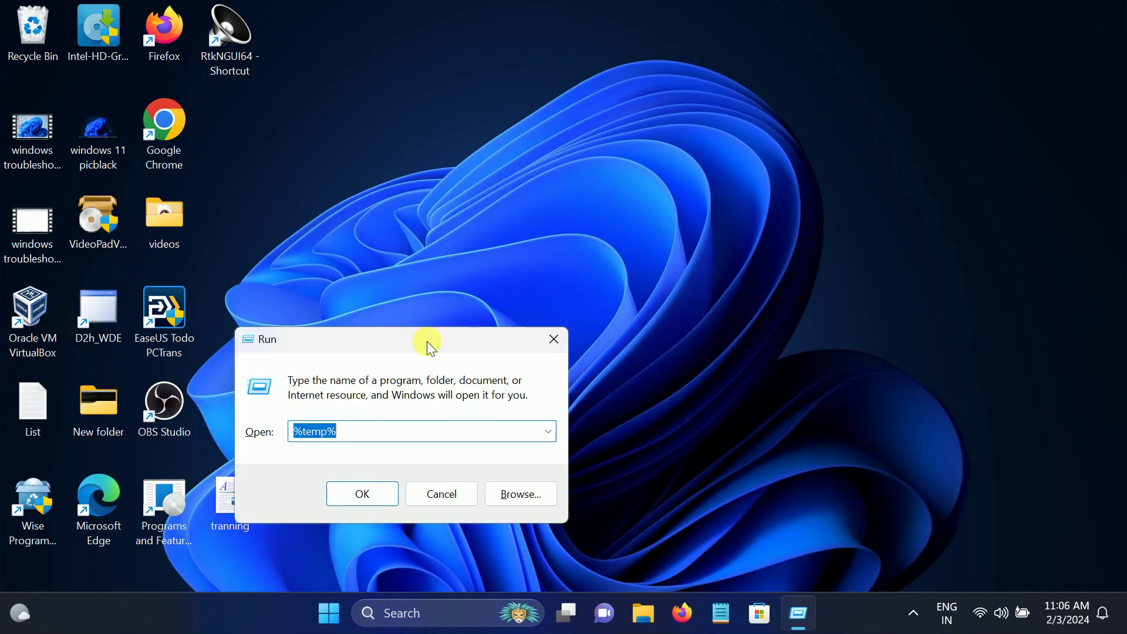
{"action": "type", "text": "pr"}
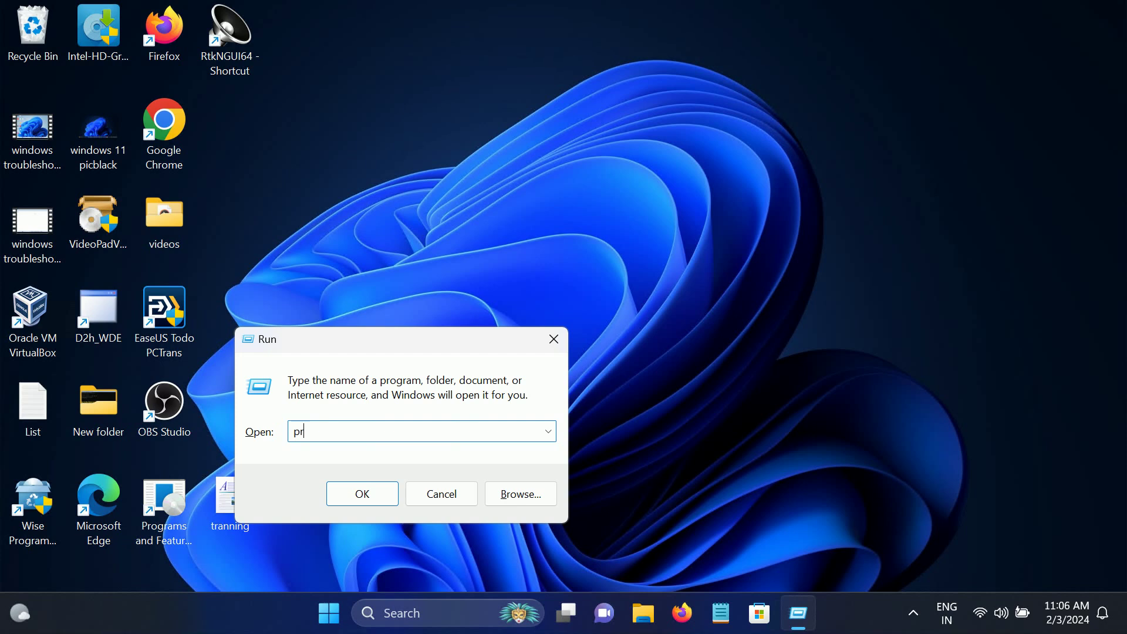
{"action": "type", "text": "efetch"}
{"action": "key", "text": "Return"}
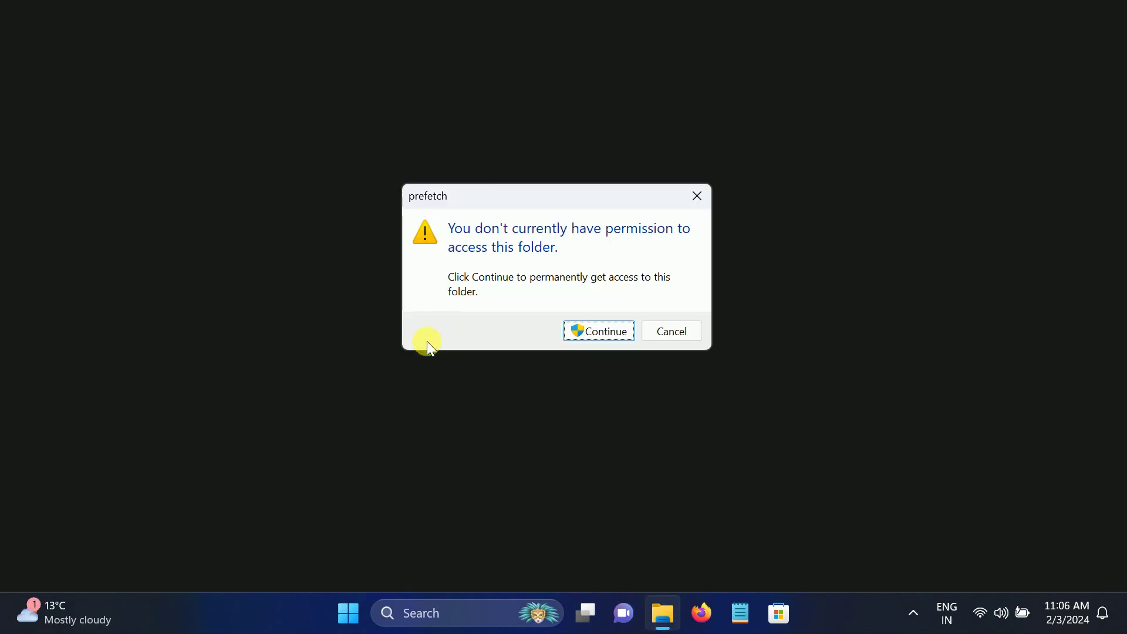
{"action": "left_click", "coordinate": [607, 337]}
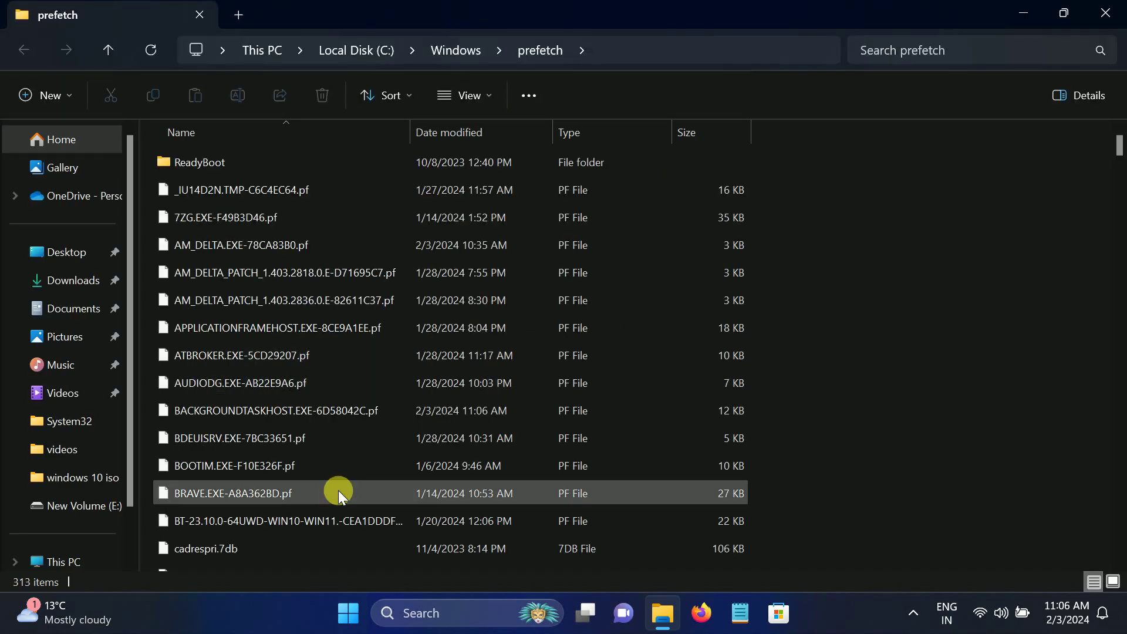
Permanently delete all items in the prefetch folder and close the folder window.
{"action": "key", "text": "ctrl+a"}
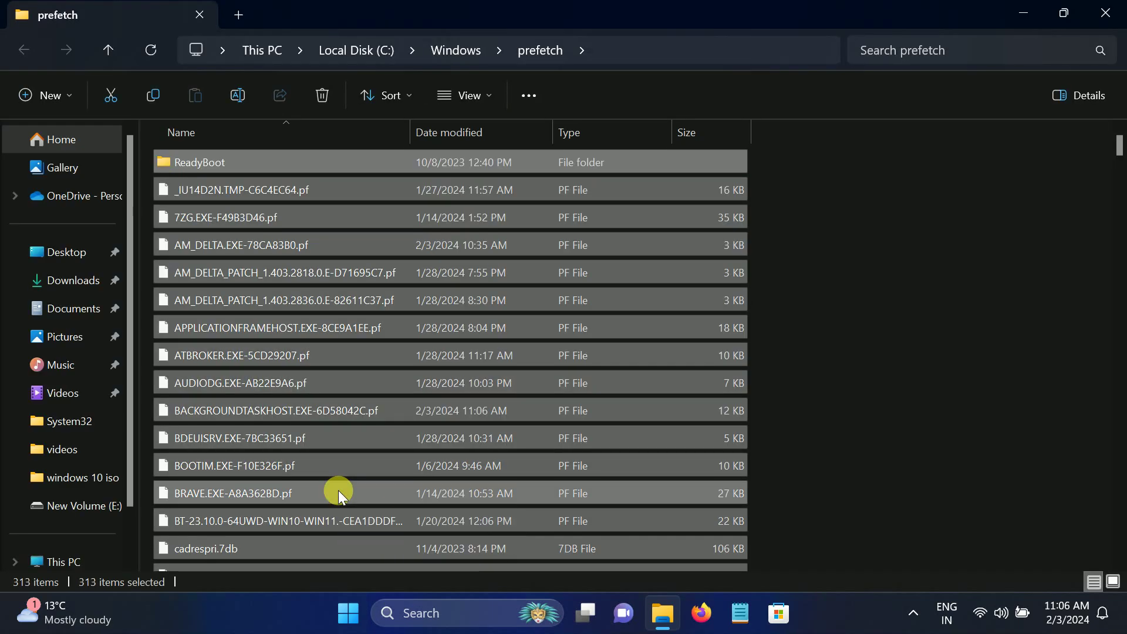
{"action": "key", "text": "shift+Delete"}
{"action": "key", "text": "Return"}
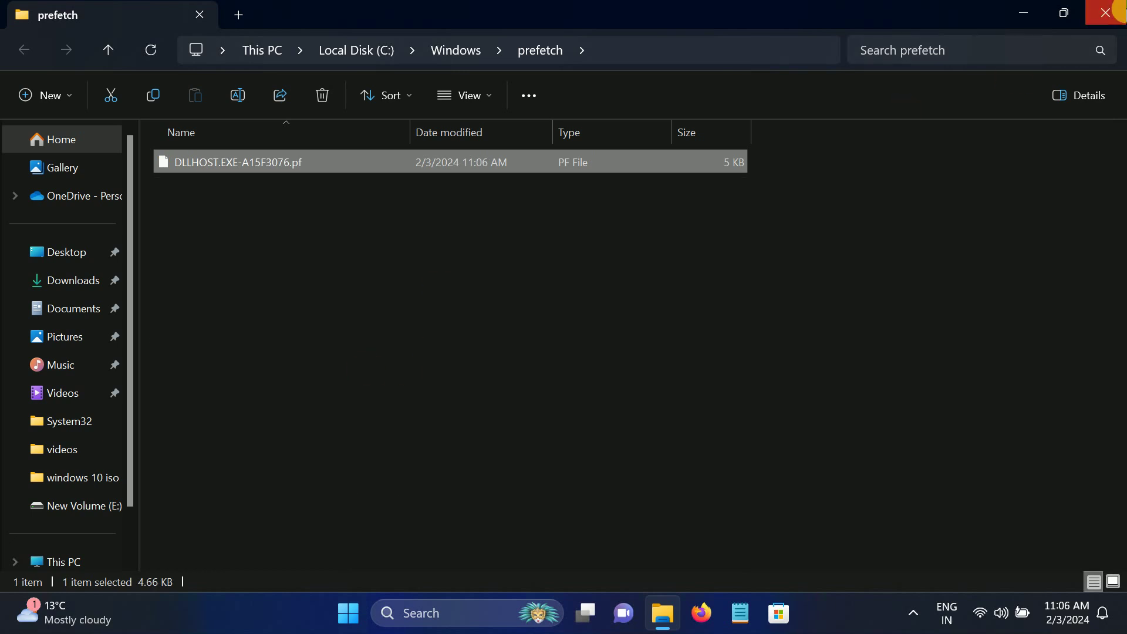
{"action": "left_click", "coordinate": [1106, 13]}
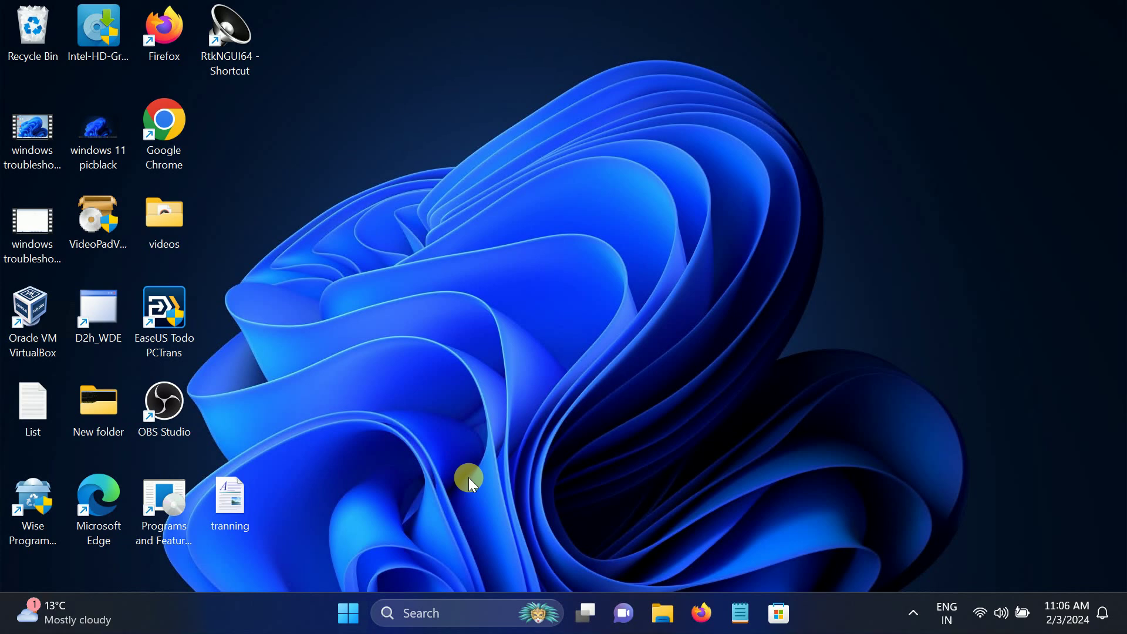
Start Disk Cleanup with the Run command cleanmgr and scan drive C:.
{"action": "key", "text": "super+r"}
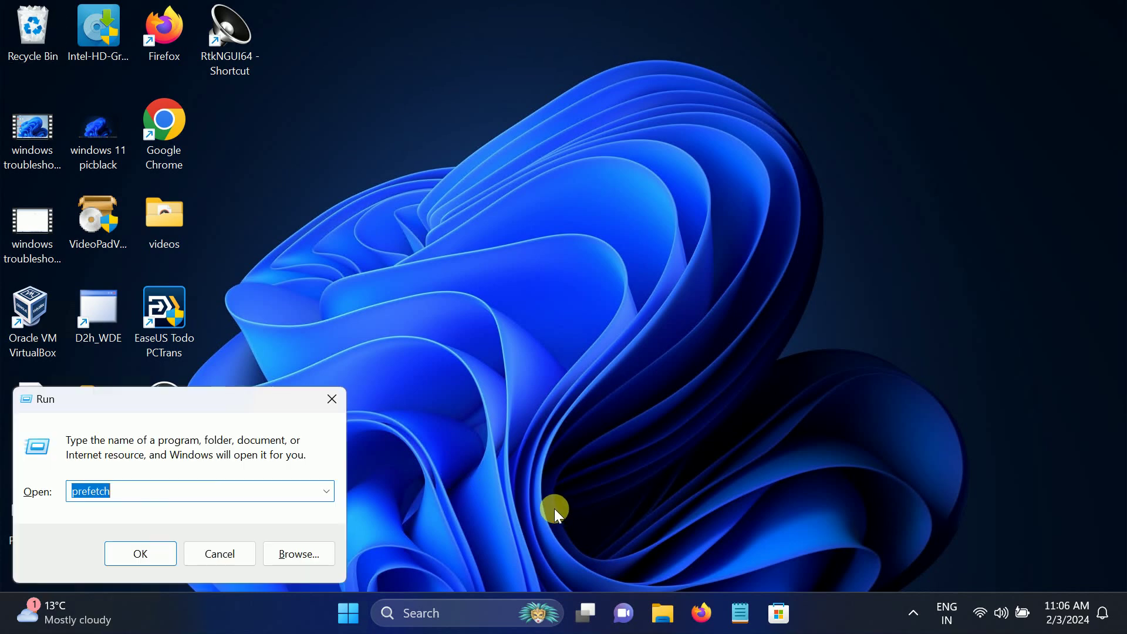
{"action": "type", "text": "c"}
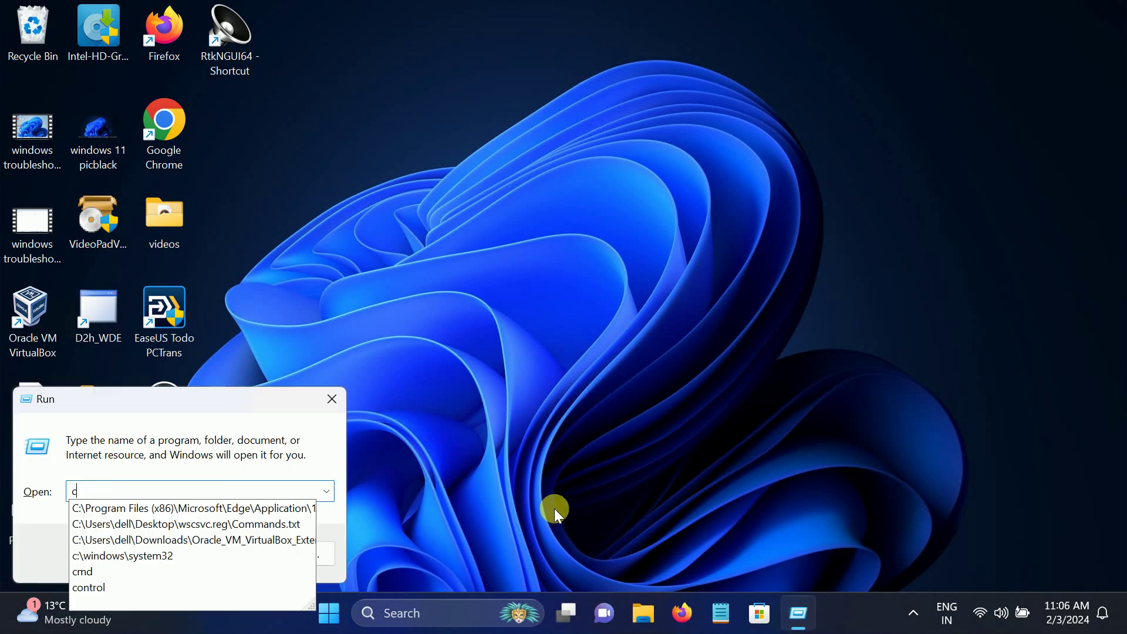
{"action": "type", "text": "lean"}
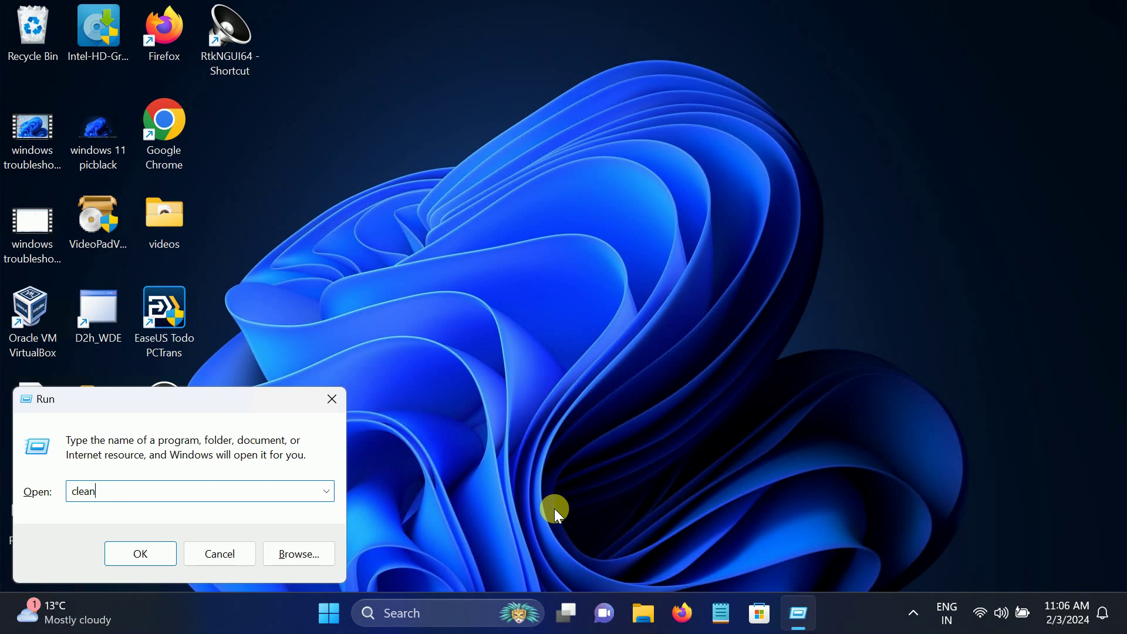
{"action": "type", "text": "mgr"}
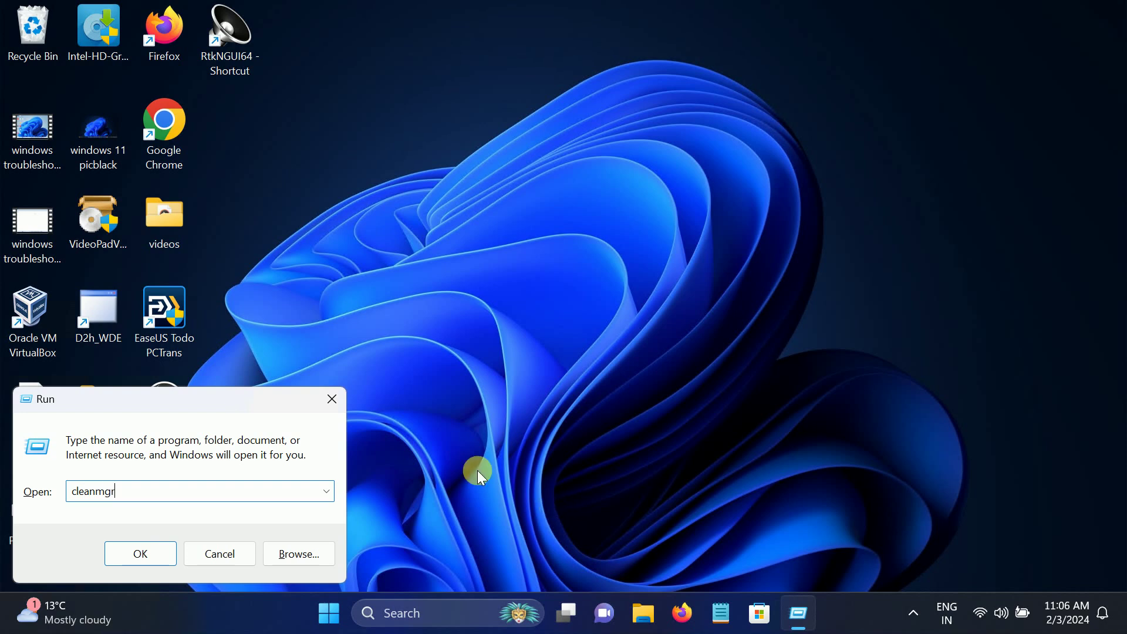
{"action": "left_click_drag", "start_coordinate": [525, 251], "coordinate": [526, 252]}
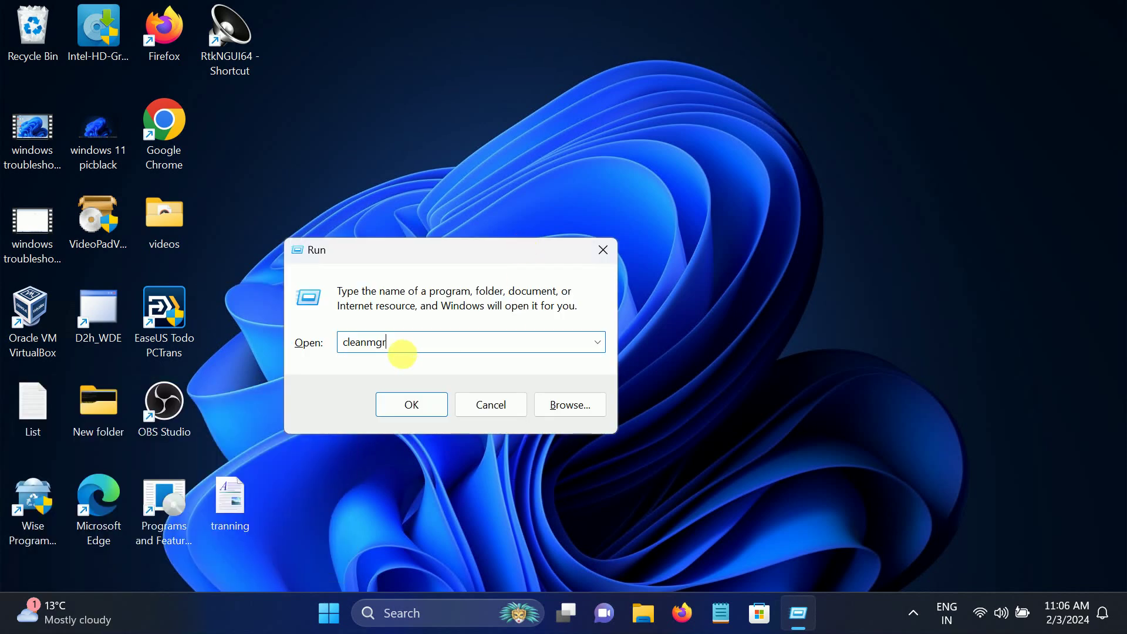
{"action": "left_click", "coordinate": [404, 411]}
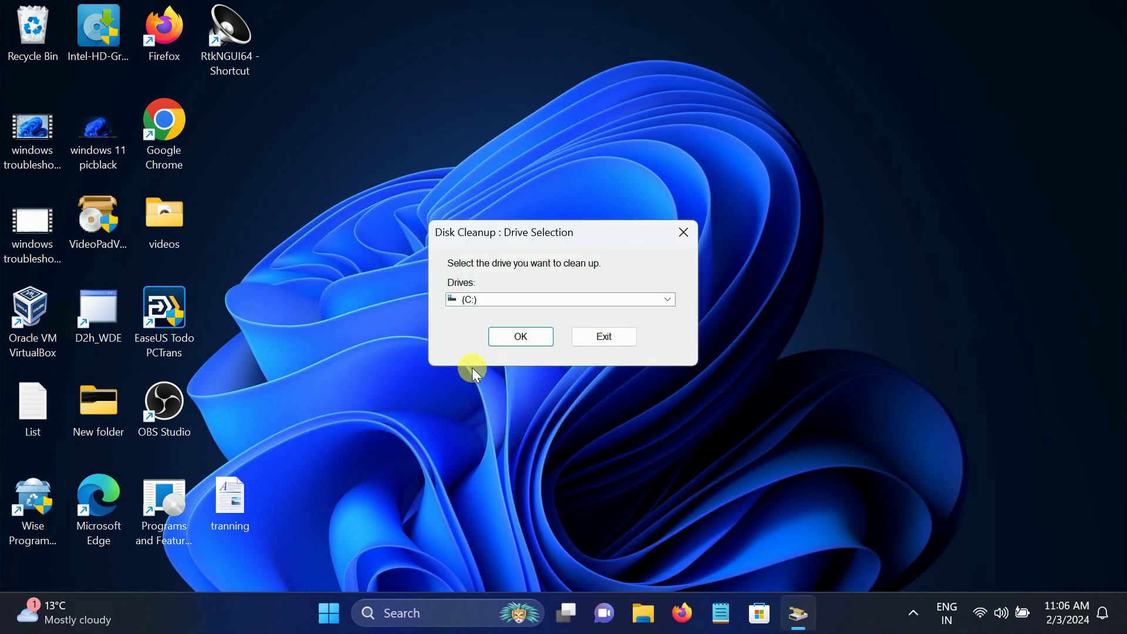
{"action": "left_click", "coordinate": [545, 332]}
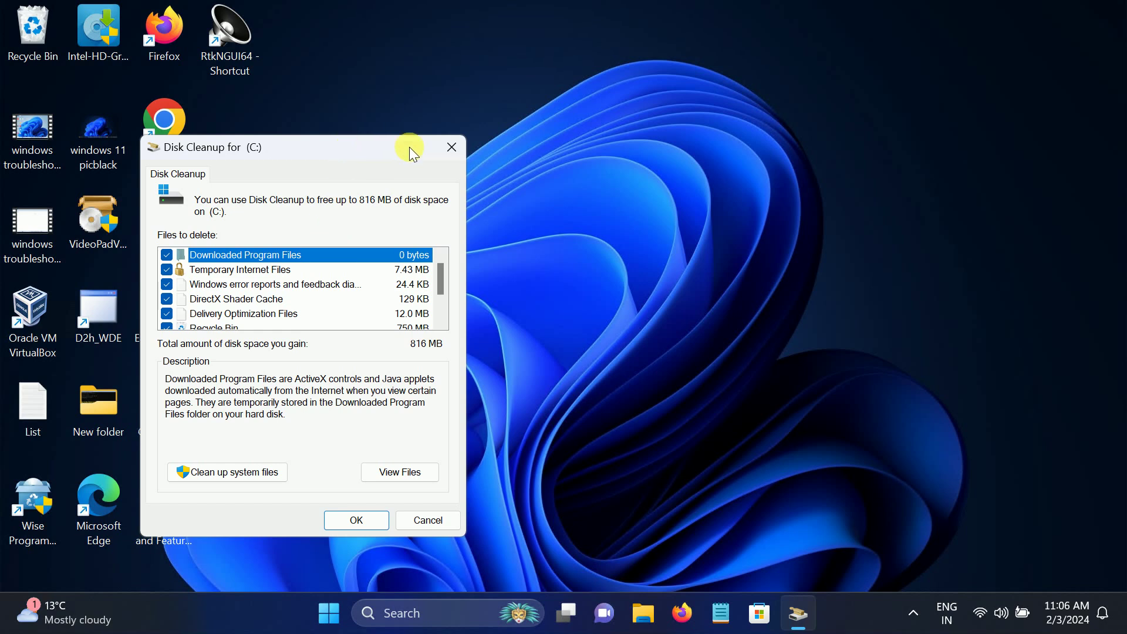
Review the list of files to delete and rescan drive C: with system files included in the cleanup.
{"action": "left_click_drag", "start_coordinate": [413, 151], "coordinate": [519, 151]}
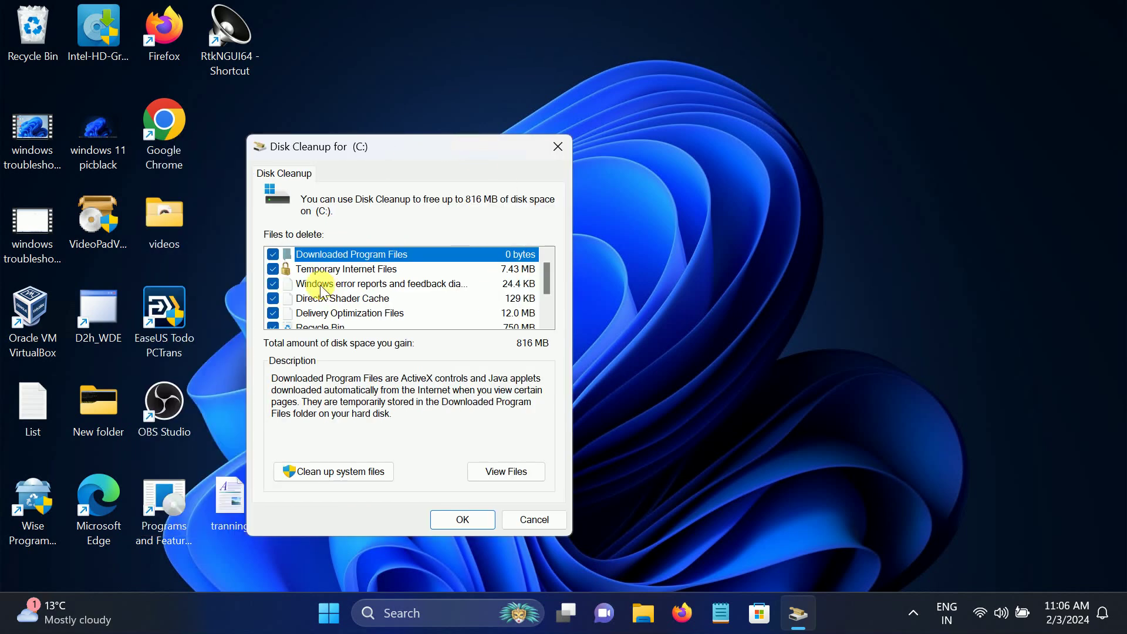
{"action": "scroll", "coordinate": [319, 285], "scroll_direction": "down", "scroll_amount": 2}
{"action": "scroll", "coordinate": [322, 301], "scroll_direction": "up", "scroll_amount": 2}
{"action": "left_click", "coordinate": [325, 467]}
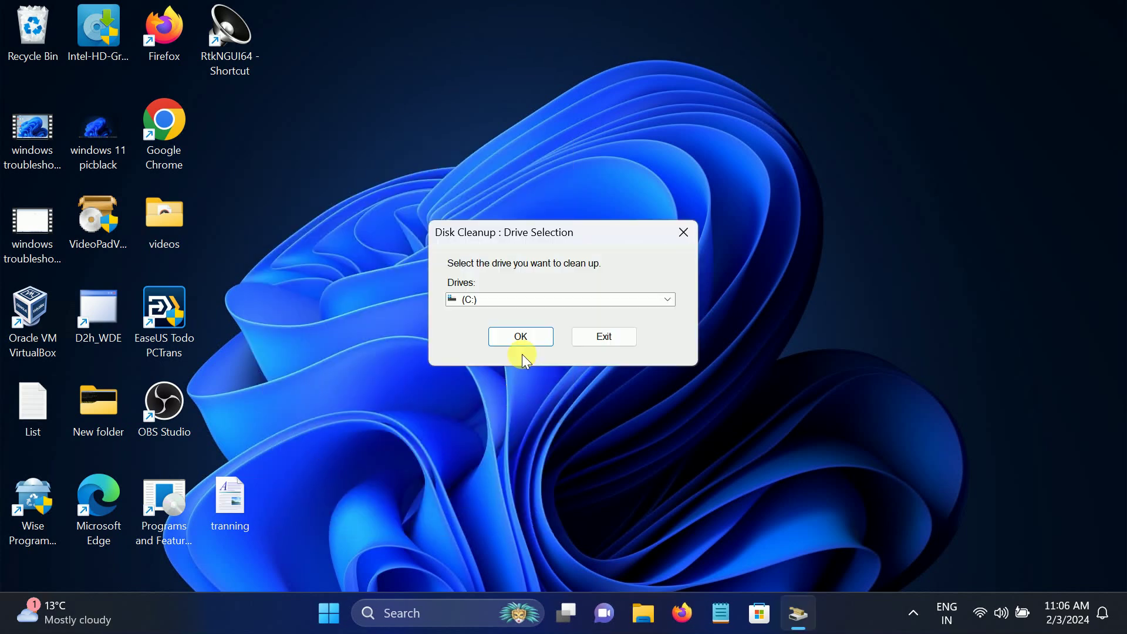
{"action": "left_click", "coordinate": [521, 337]}
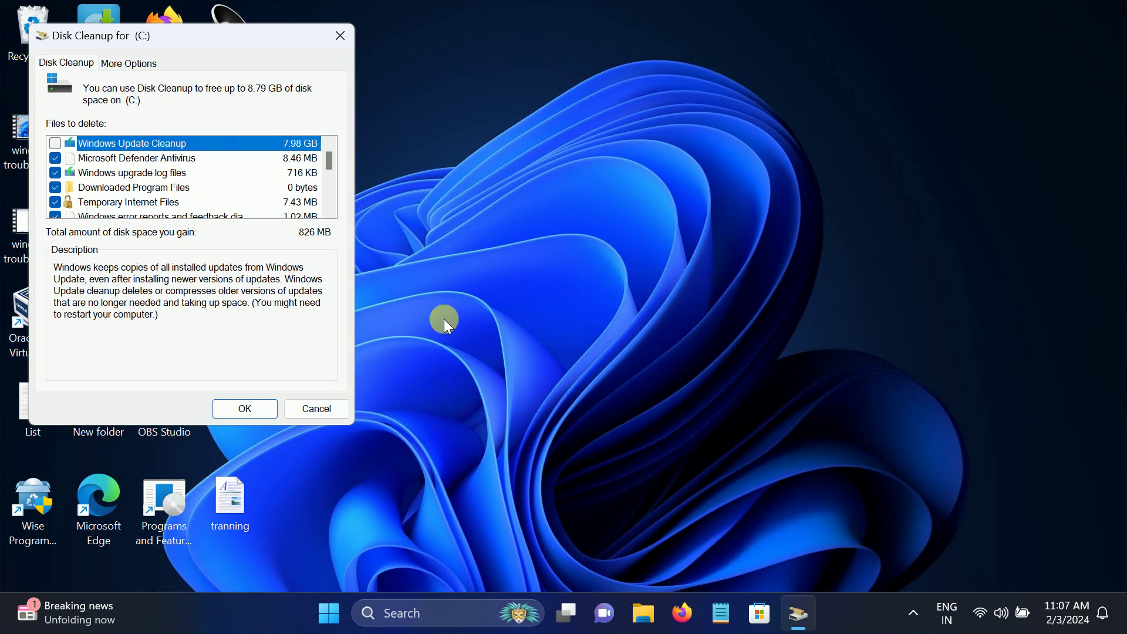
Add Windows Update Cleanup to the files to delete and start permanently deleting all selected files from drive C:.
{"action": "left_click_drag", "start_coordinate": [213, 41], "coordinate": [580, 134]}
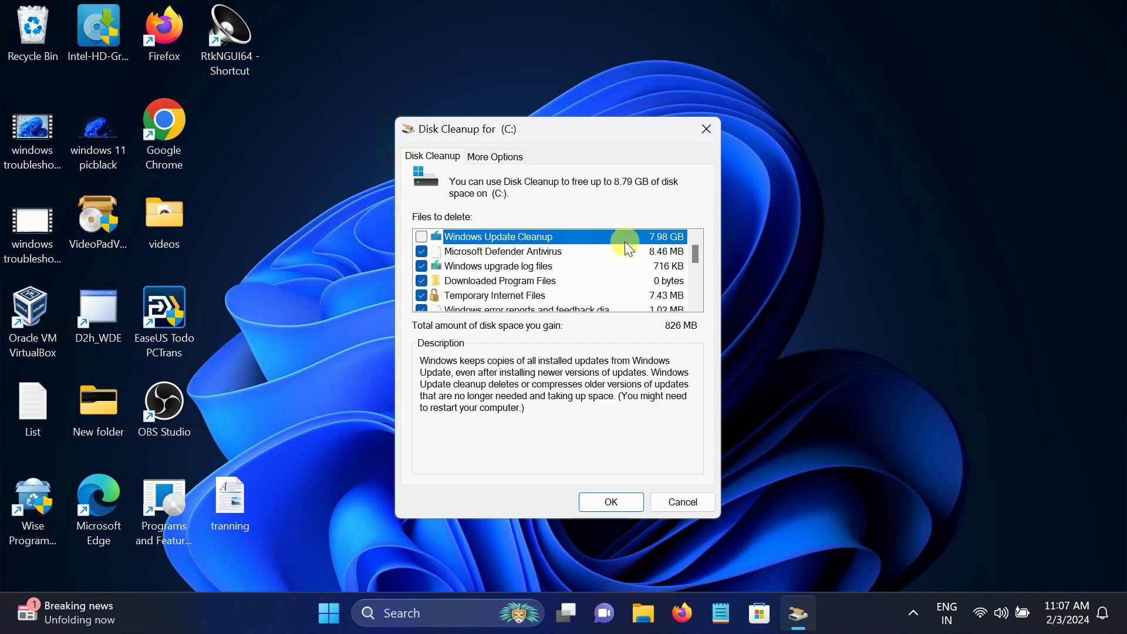
{"action": "left_click", "coordinate": [423, 237]}
{"action": "scroll", "coordinate": [529, 261], "scroll_direction": "down", "scroll_amount": 2}
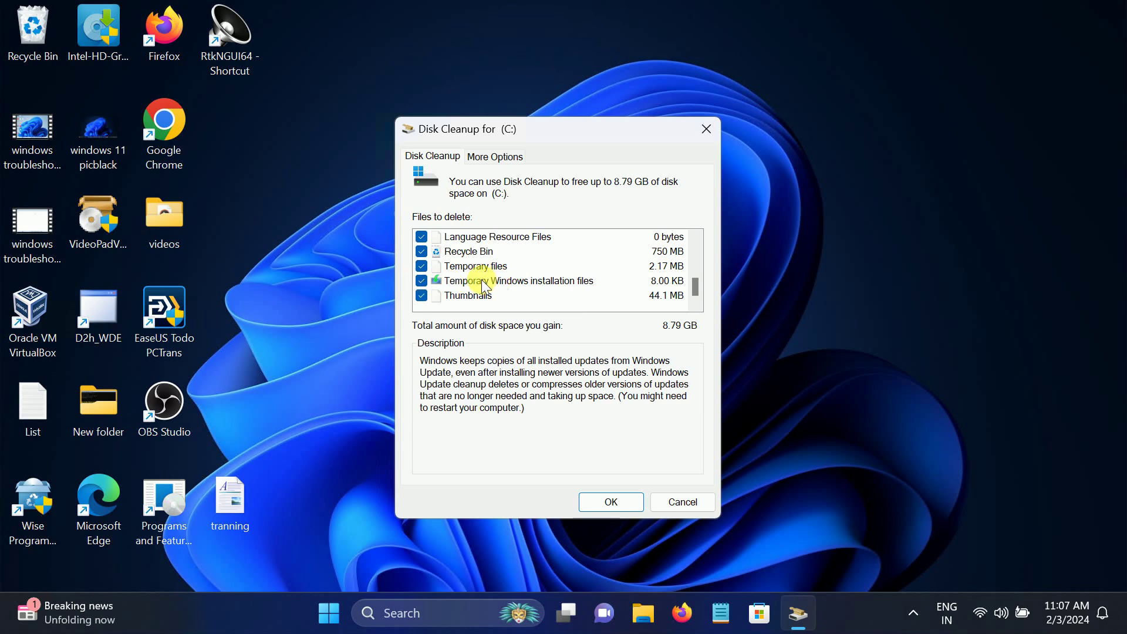
{"action": "scroll", "coordinate": [499, 295], "scroll_direction": "up", "scroll_amount": 3}
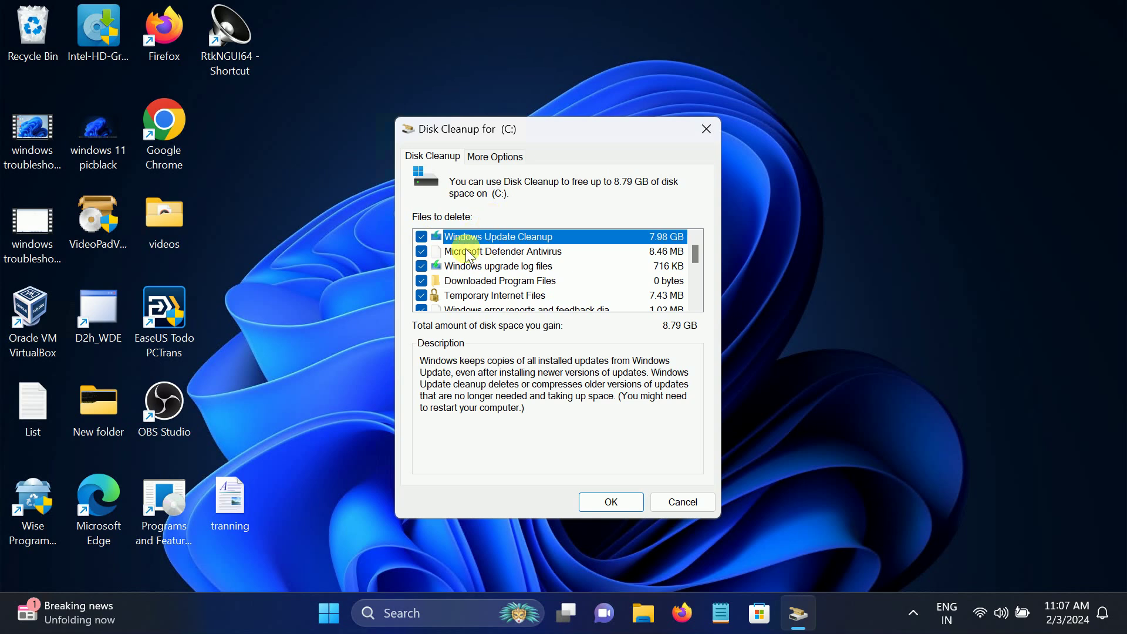
{"action": "left_click", "coordinate": [622, 508]}
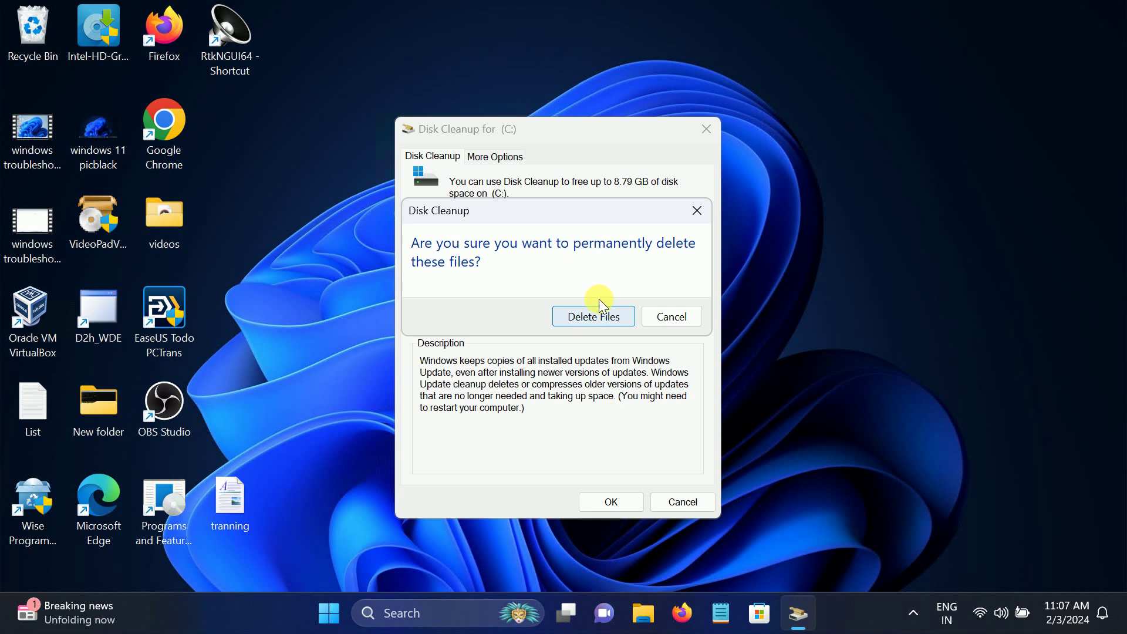
{"action": "left_click", "coordinate": [606, 320]}
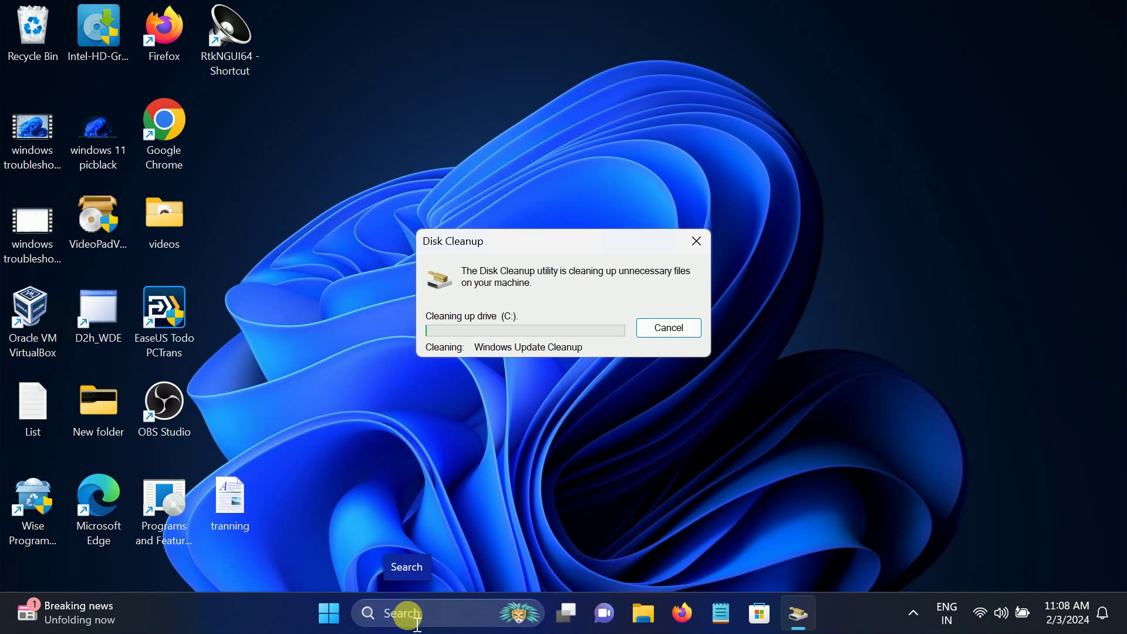
Open System Configuration with the Run command msconfig while the disk cleanup runs.
{"action": "left_click", "coordinate": [418, 500]}
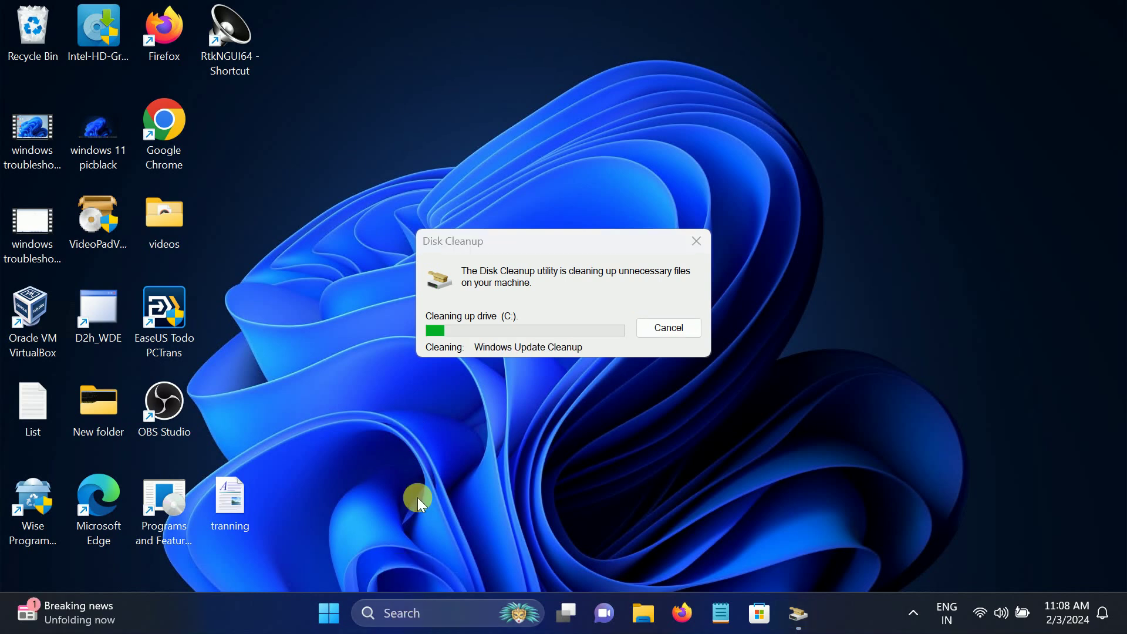
{"action": "key", "text": "super+r"}
{"action": "left_click_drag", "start_coordinate": [220, 401], "coordinate": [523, 309]}
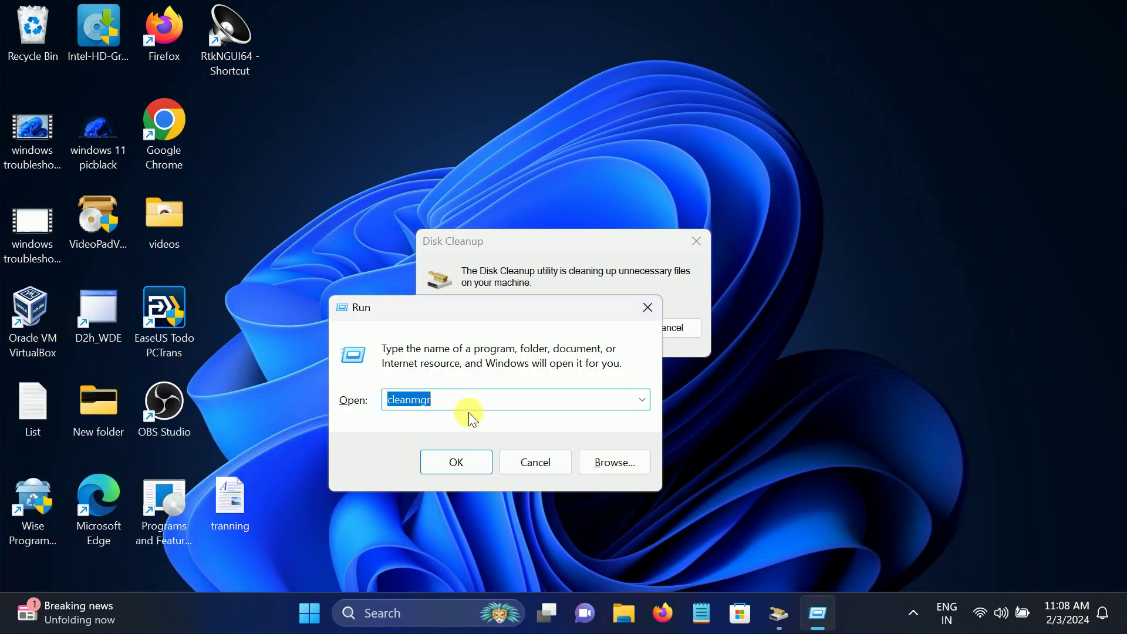
{"action": "type", "text": "ms"}
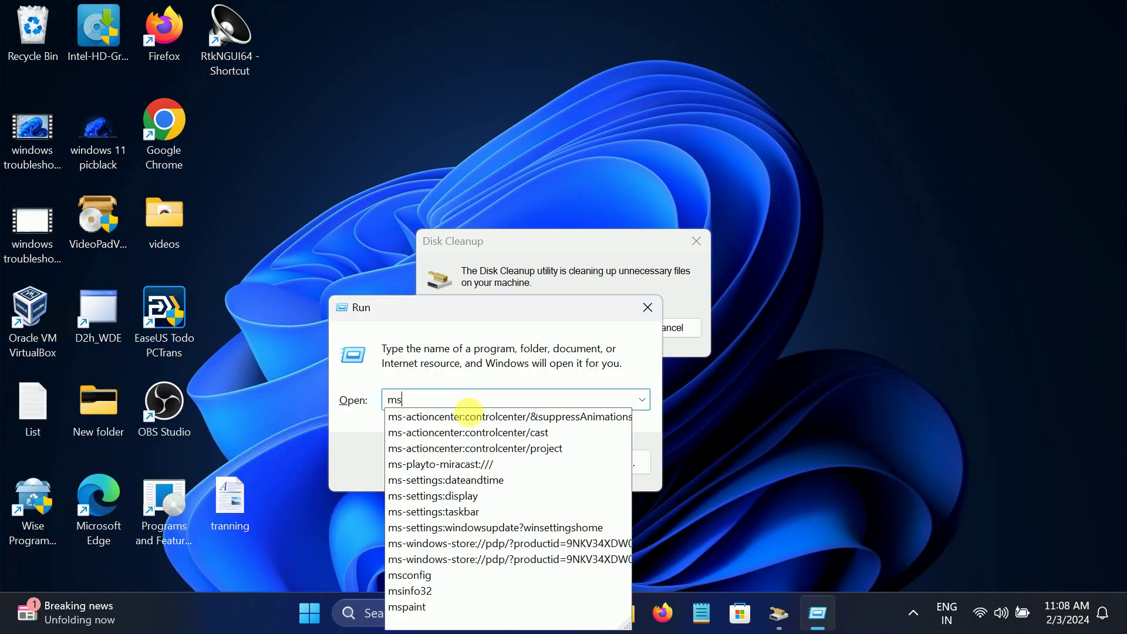
{"action": "type", "text": "config"}
{"action": "key", "text": "Return"}
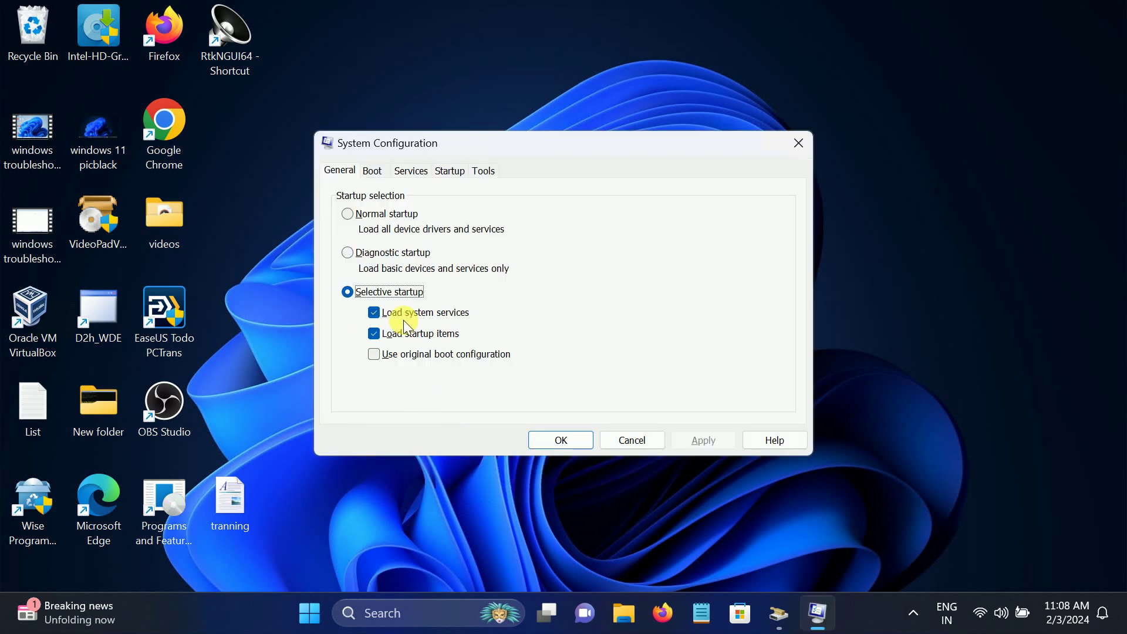
Look through the boot options and the list of services, and hide all Microsoft services from the list.
{"action": "left_click", "coordinate": [375, 335]}
{"action": "left_click", "coordinate": [368, 173]}
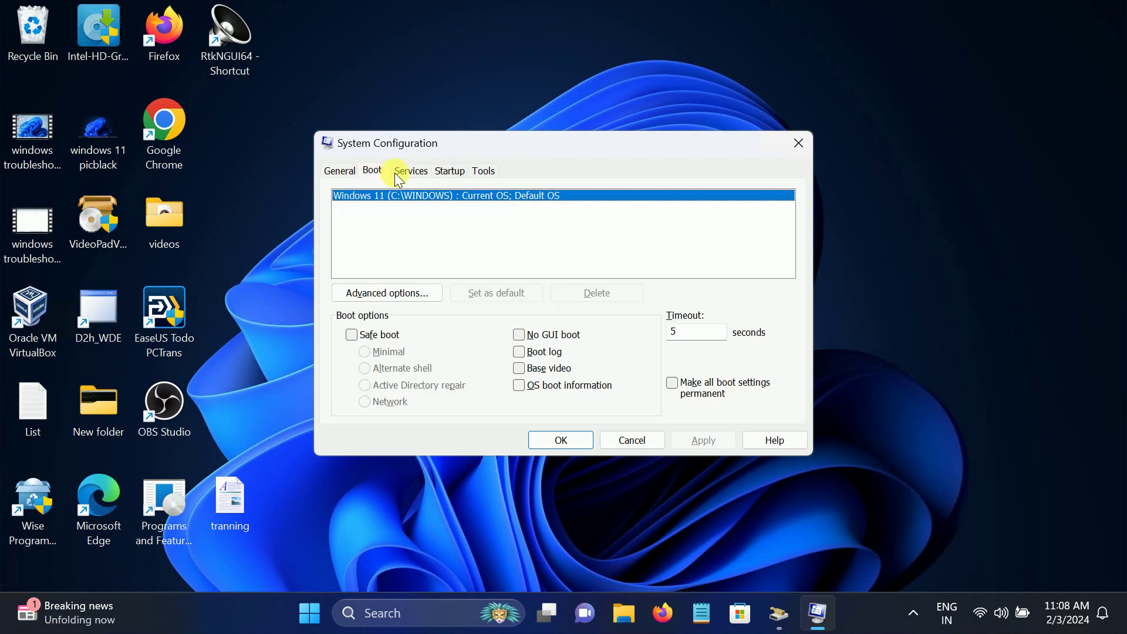
{"action": "left_click", "coordinate": [412, 173]}
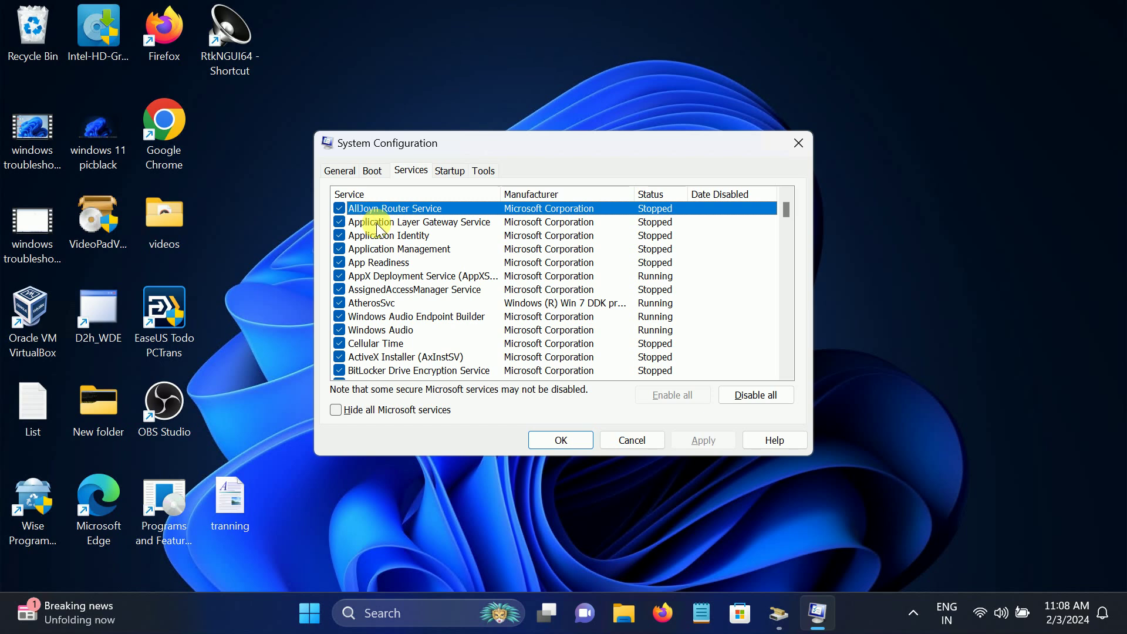
{"action": "scroll", "coordinate": [387, 346], "scroll_direction": "down", "scroll_amount": 15}
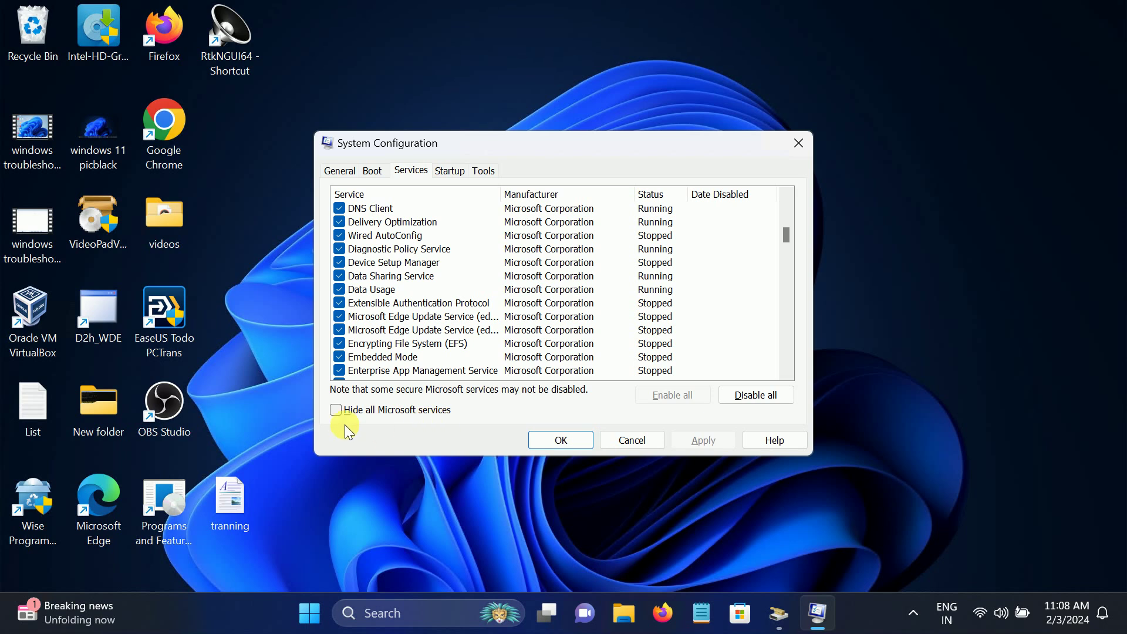
{"action": "left_click", "coordinate": [337, 411]}
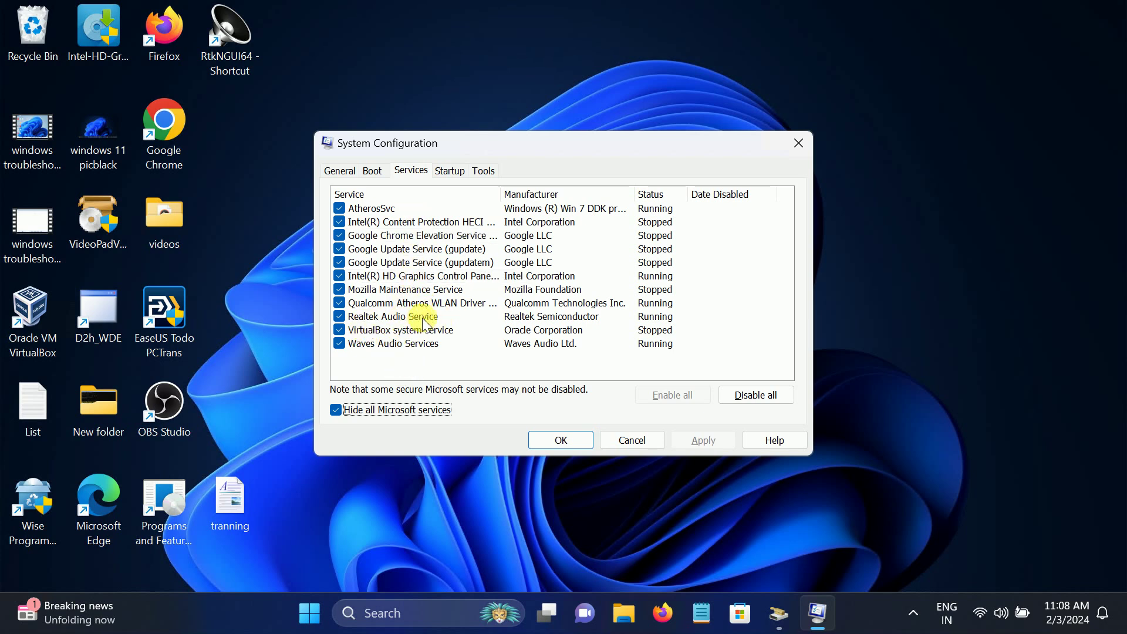
Disable all remaining non-Microsoft services, including Realtek Audio Service and Qualcomm Atheros WLAN Driver Service, and apply and confirm the configuration.
{"action": "left_click", "coordinate": [340, 316]}
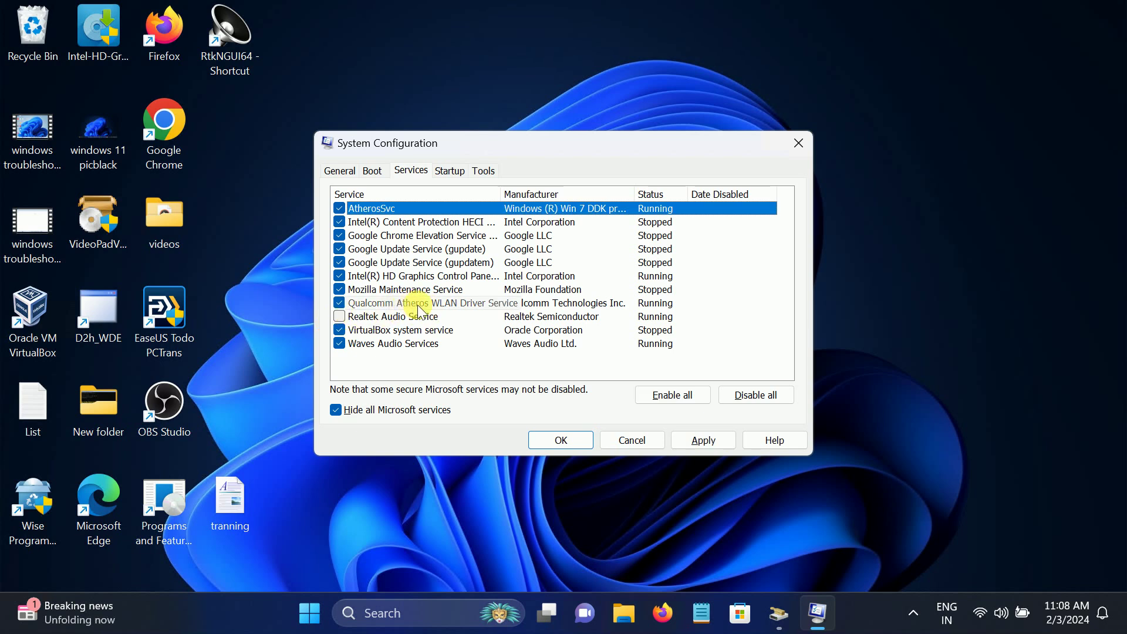
{"action": "left_click", "coordinate": [339, 303]}
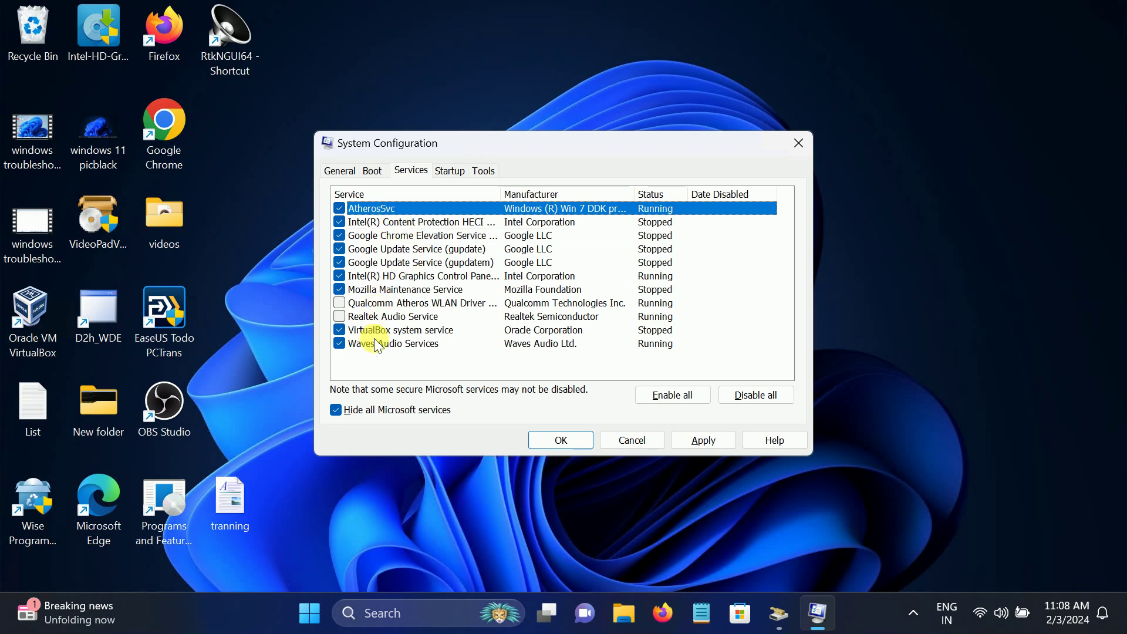
{"action": "left_click", "coordinate": [765, 394]}
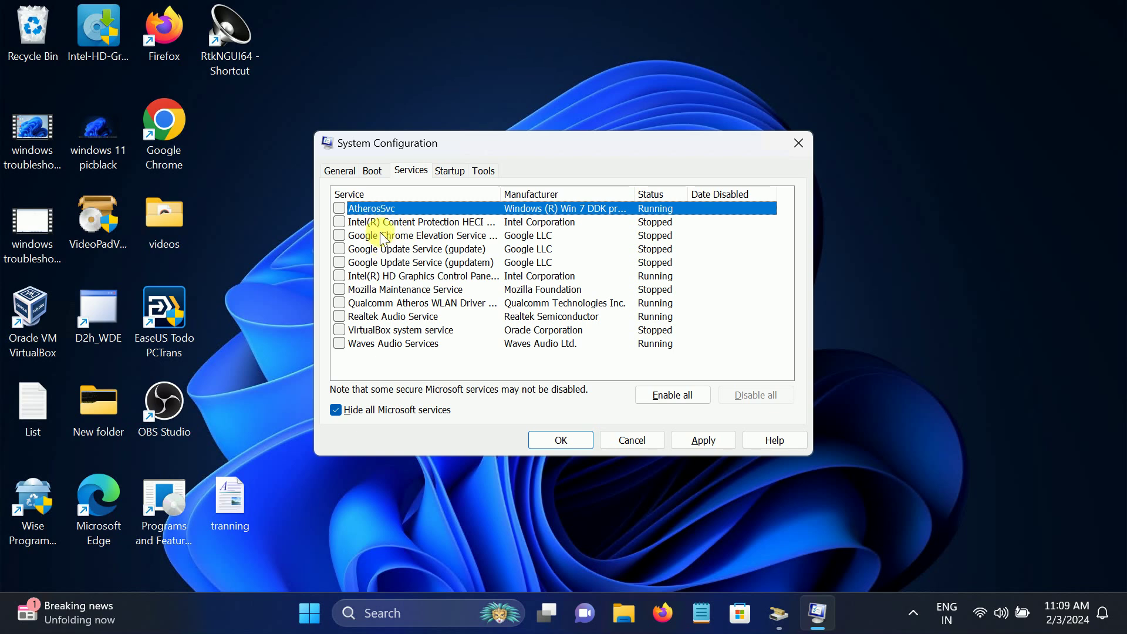
{"action": "left_click", "coordinate": [722, 445]}
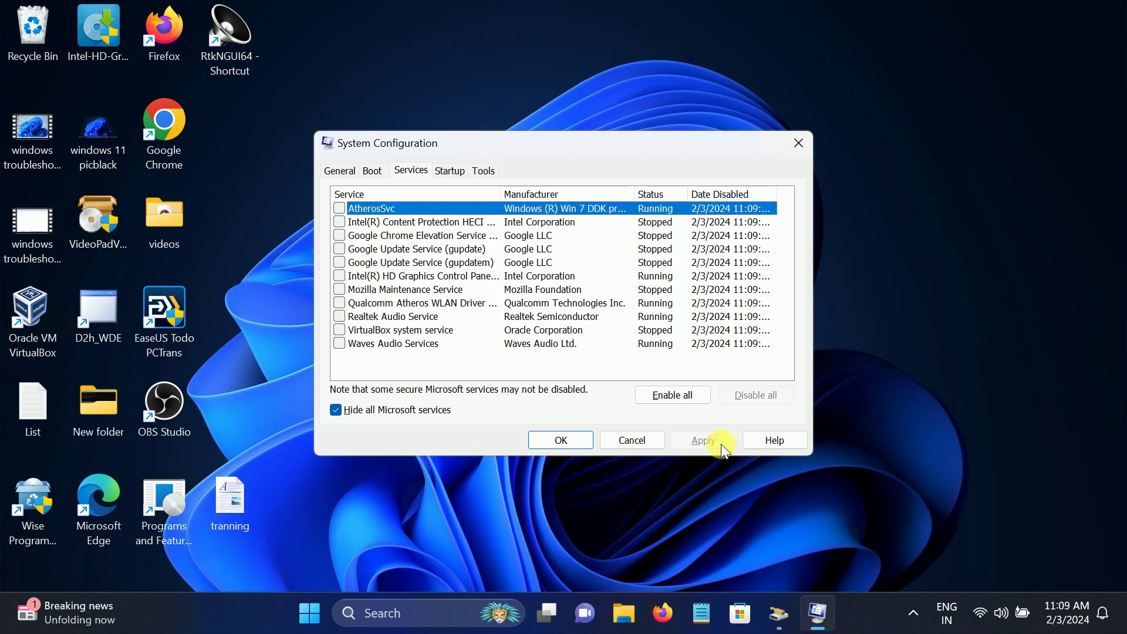
{"action": "left_click", "coordinate": [561, 440]}
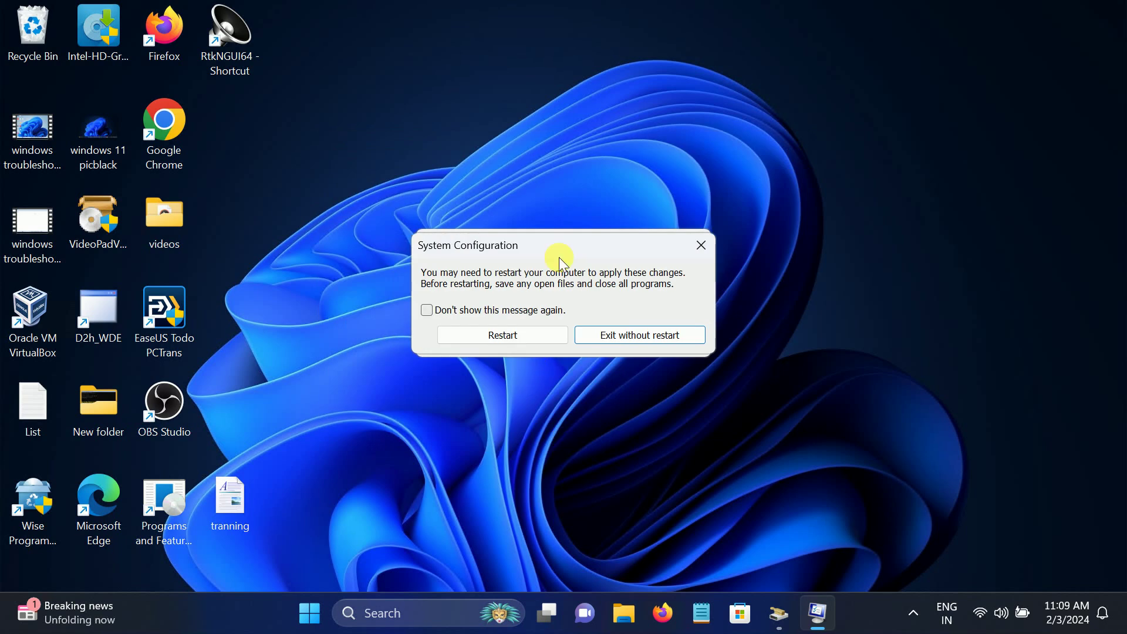
Exit System Configuration without restarting the computer and reopen it with the Run command msconfig.
{"action": "left_click_drag", "start_coordinate": [566, 249], "coordinate": [595, 163]}
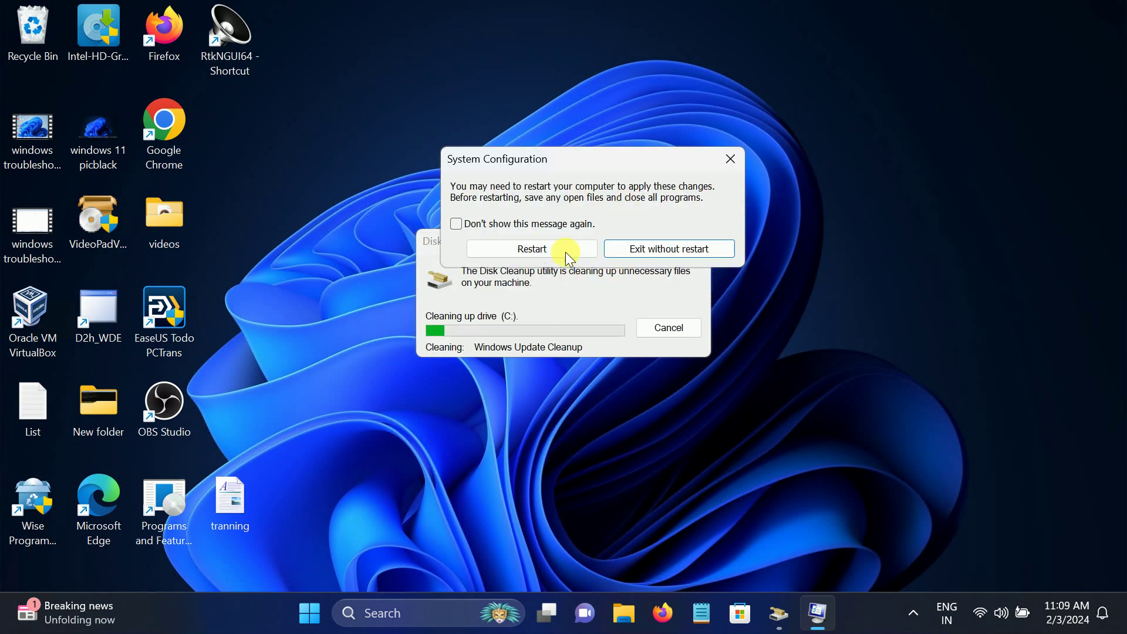
{"action": "left_click", "coordinate": [683, 250]}
{"action": "key", "text": "super+r"}
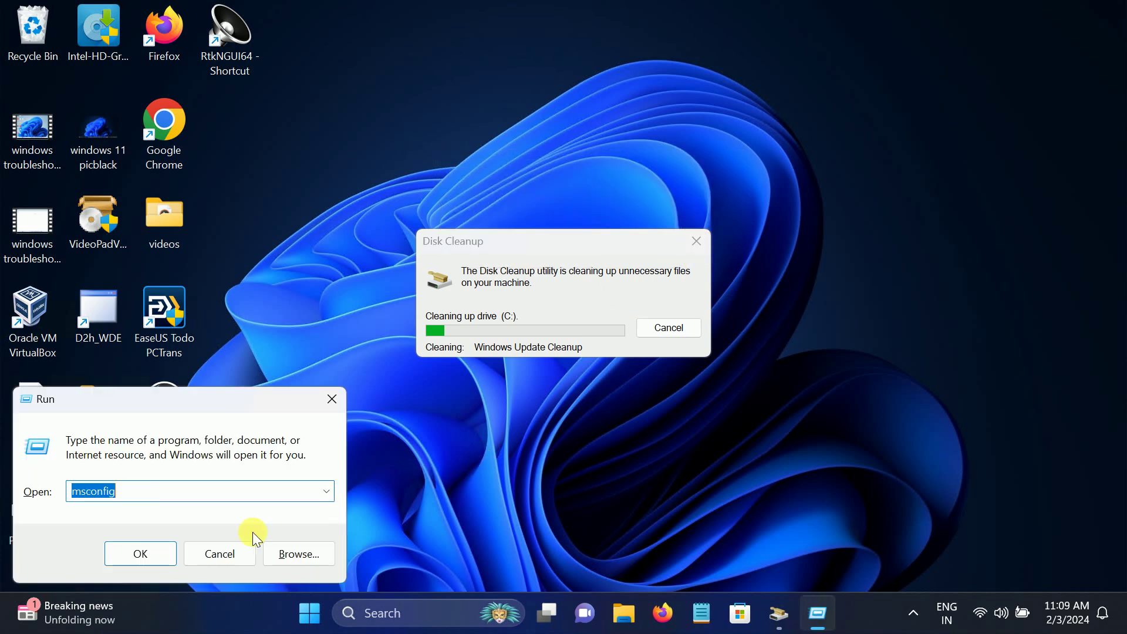
{"action": "left_click", "coordinate": [164, 551]}
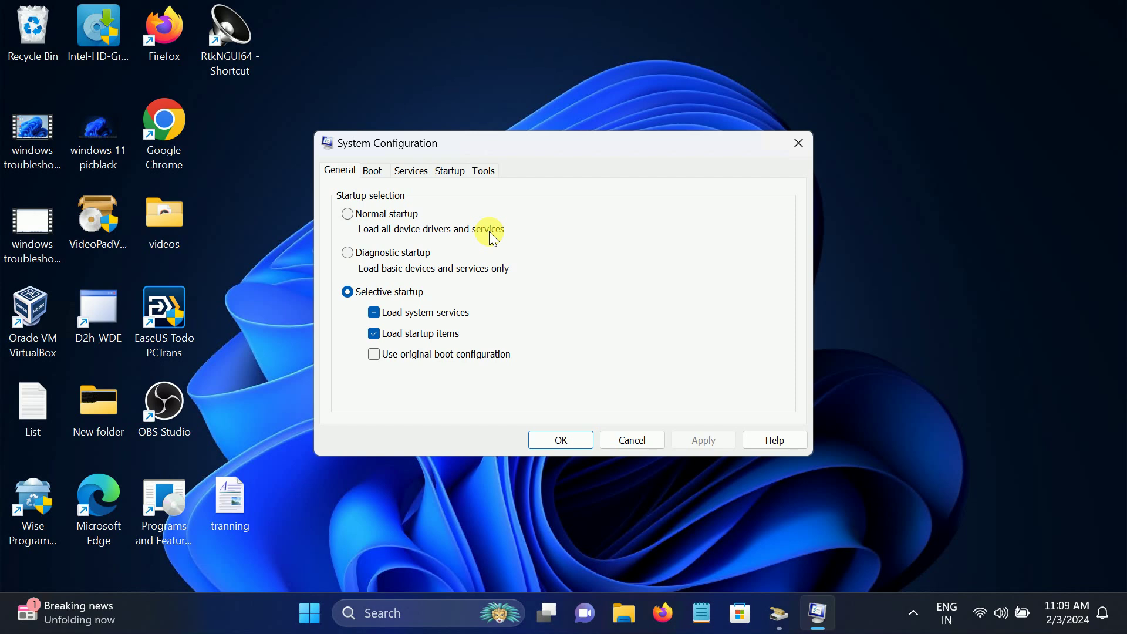
Look through the full services list to see which non-Microsoft services are disabled.
{"action": "left_click", "coordinate": [373, 172]}
{"action": "left_click", "coordinate": [423, 171]}
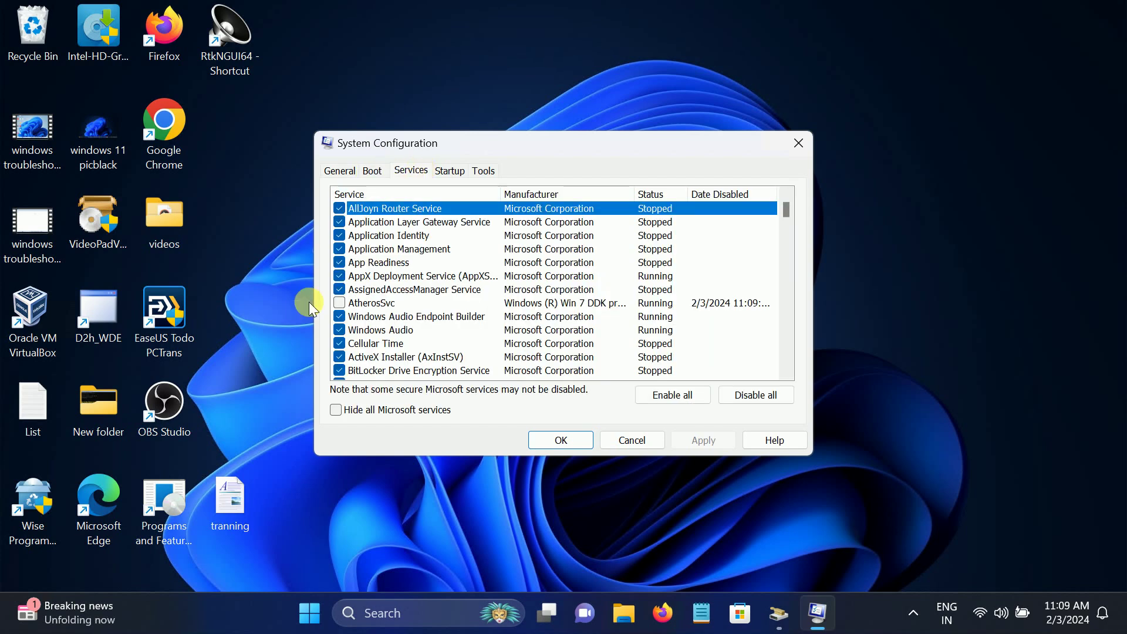
{"action": "scroll", "coordinate": [403, 336], "scroll_direction": "down", "scroll_amount": 3}
{"action": "scroll", "coordinate": [403, 336], "scroll_direction": "down", "scroll_amount": 5}
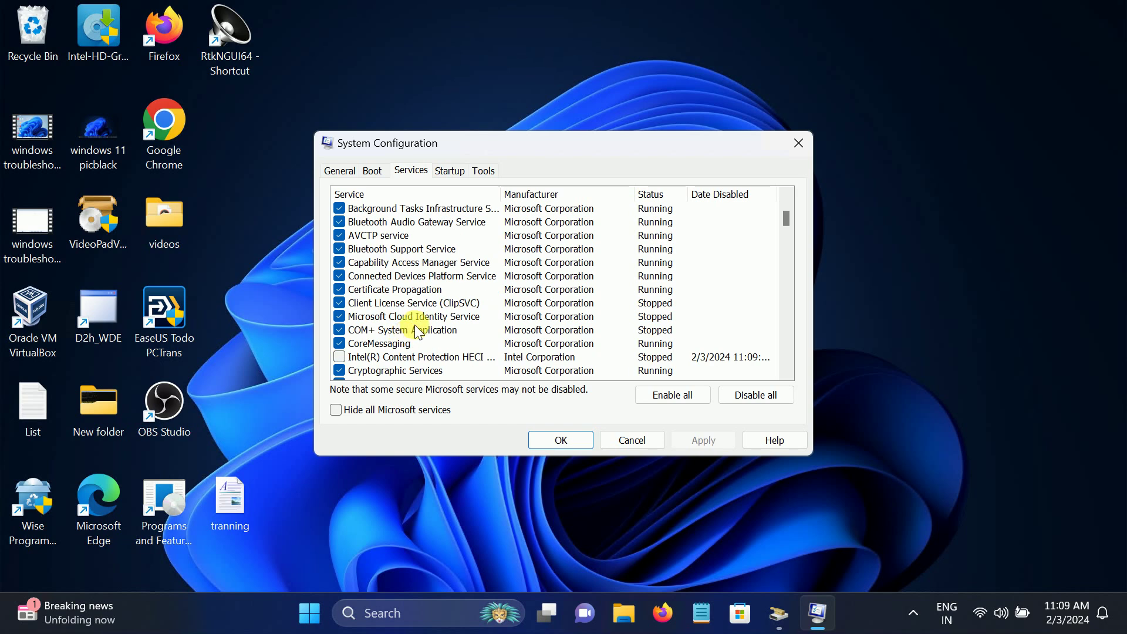
{"action": "scroll", "coordinate": [396, 372], "scroll_direction": "down", "scroll_amount": 5}
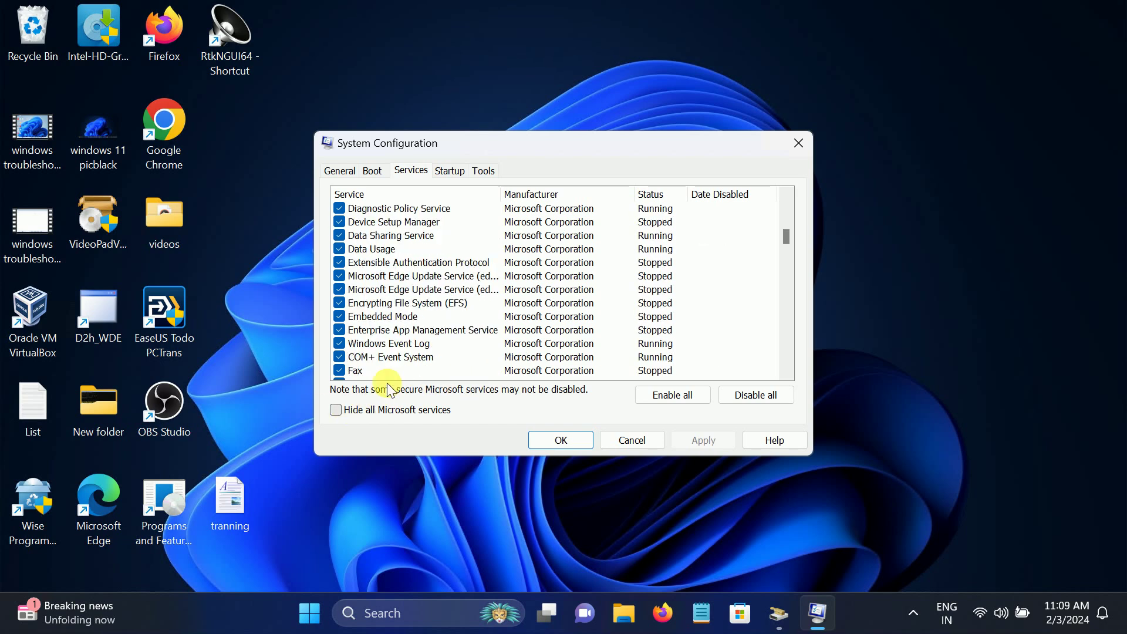
{"action": "scroll", "coordinate": [467, 320], "scroll_direction": "up", "scroll_amount": 8}
{"action": "scroll", "coordinate": [472, 320], "scroll_direction": "up", "scroll_amount": 5}
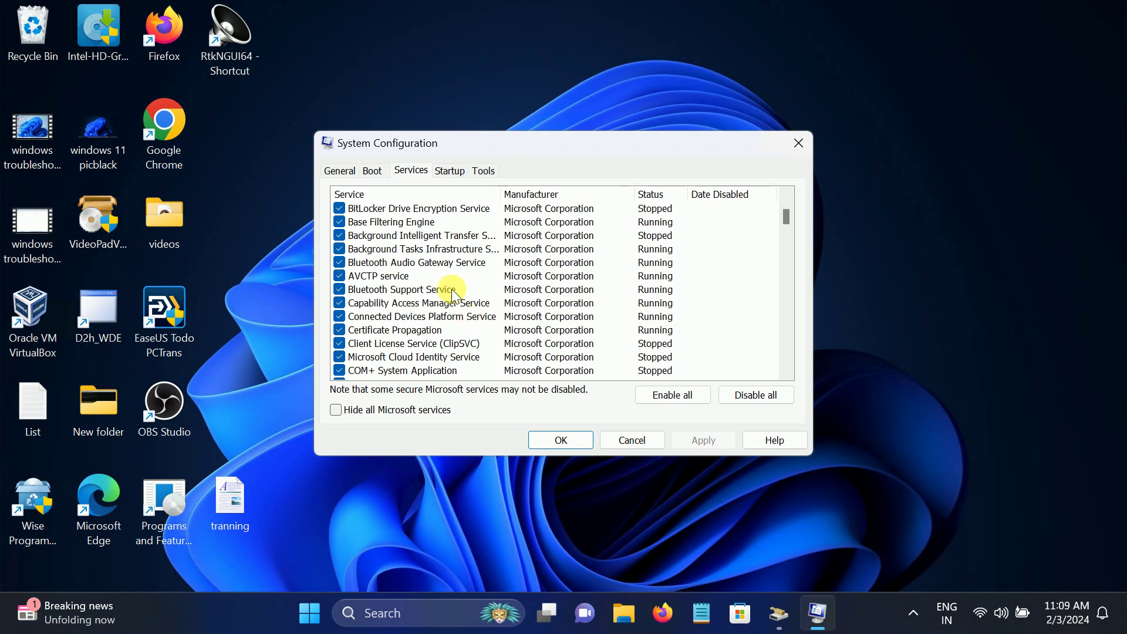
Enable all services again, apply and confirm the configuration, and dismiss the restart prompt without restarting.
{"action": "left_click", "coordinate": [690, 395]}
{"action": "scroll", "coordinate": [431, 317], "scroll_direction": "down", "scroll_amount": 4}
{"action": "scroll", "coordinate": [429, 317], "scroll_direction": "down", "scroll_amount": 8}
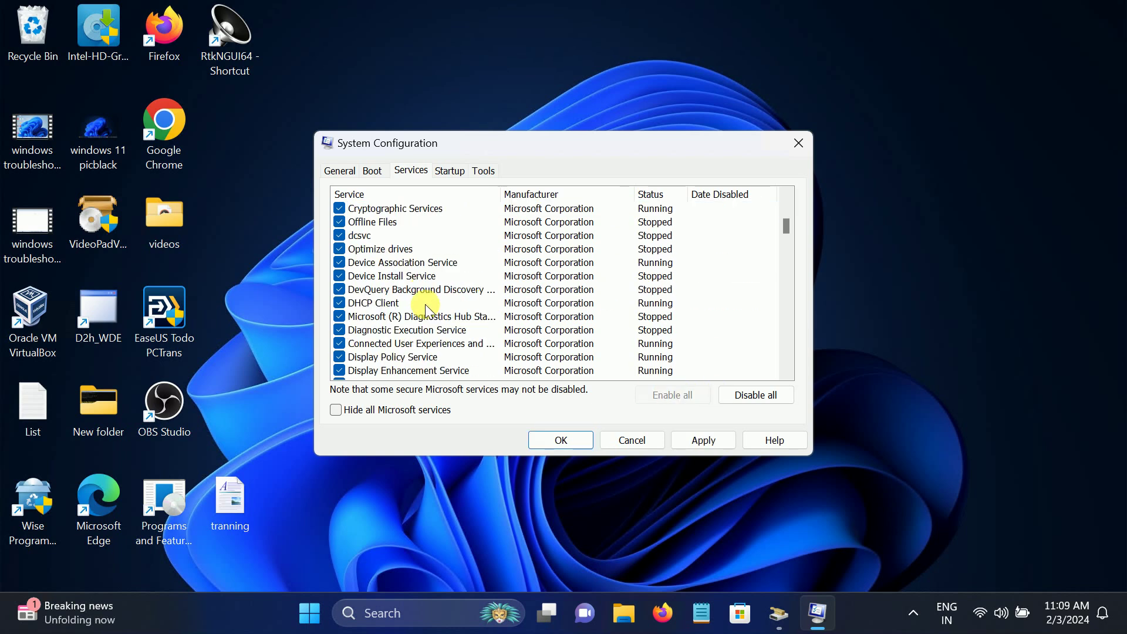
{"action": "scroll", "coordinate": [423, 332], "scroll_direction": "down", "scroll_amount": 6}
{"action": "scroll", "coordinate": [423, 346], "scroll_direction": "down", "scroll_amount": 4}
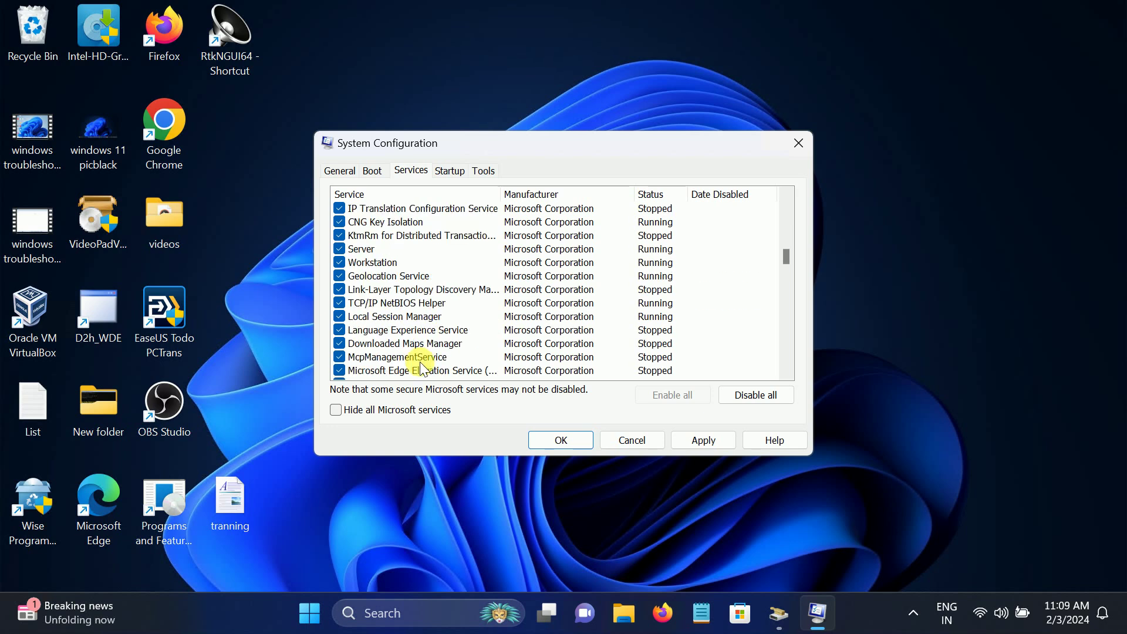
{"action": "left_click", "coordinate": [705, 440]}
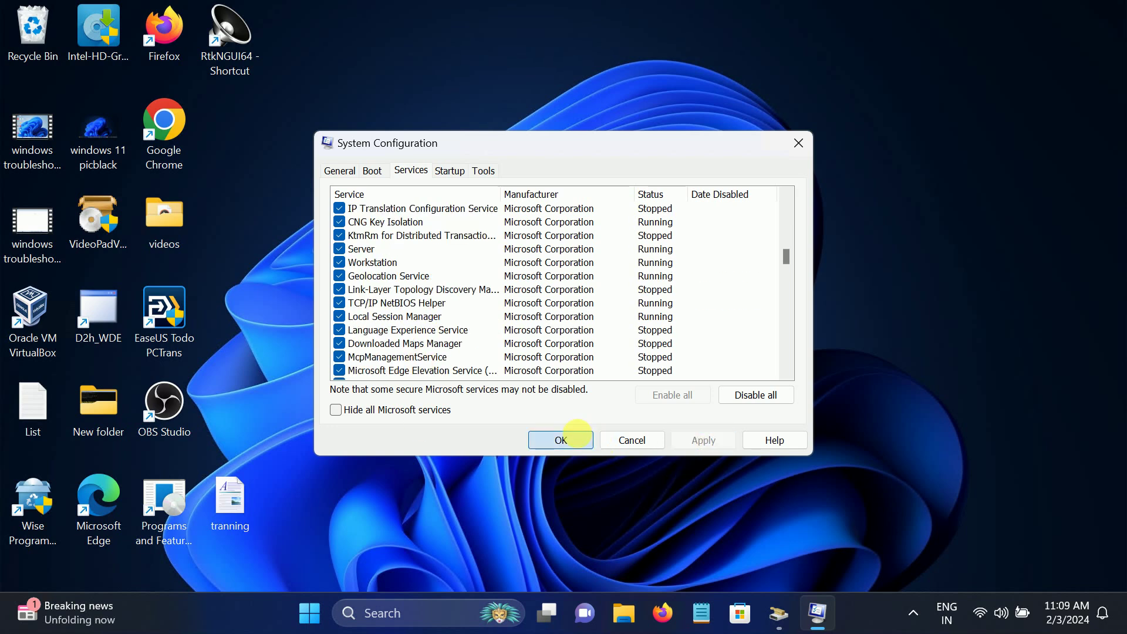
{"action": "left_click", "coordinate": [564, 439]}
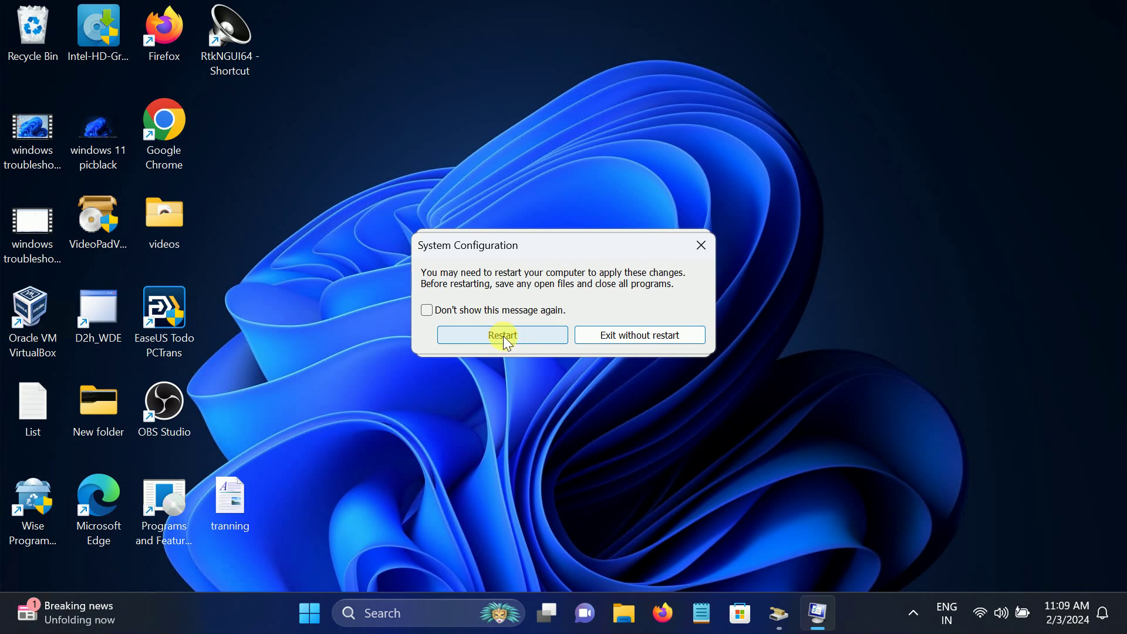
{"action": "left_click", "coordinate": [699, 249]}
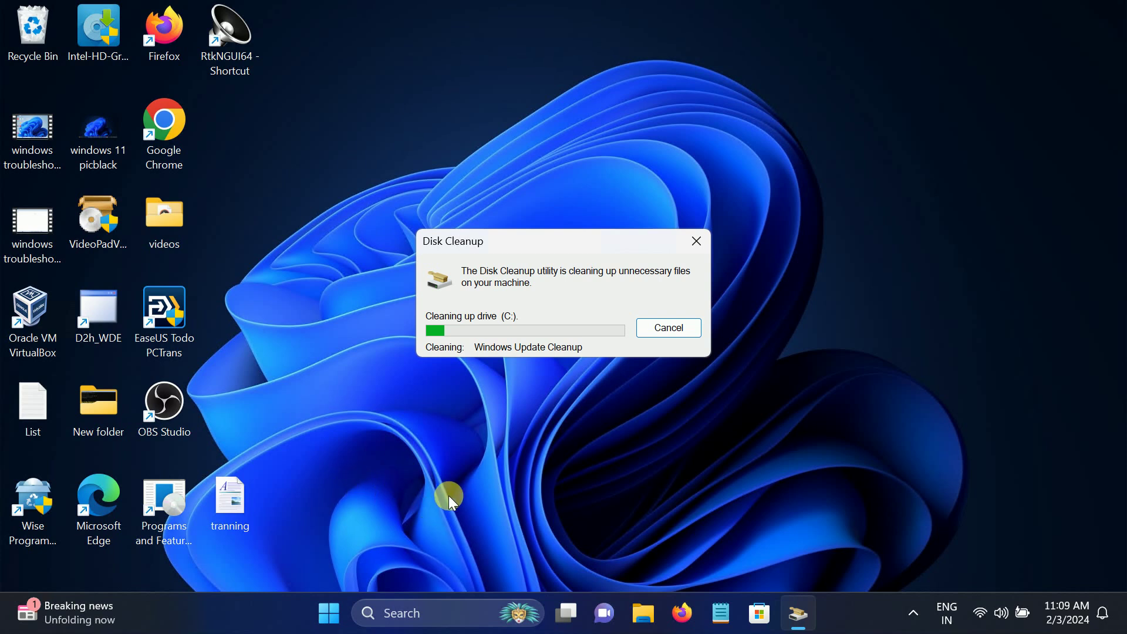
Find the Run app through the Windows search and open System Properties with the command sysdm.cpl.
{"action": "left_click", "coordinate": [405, 613]}
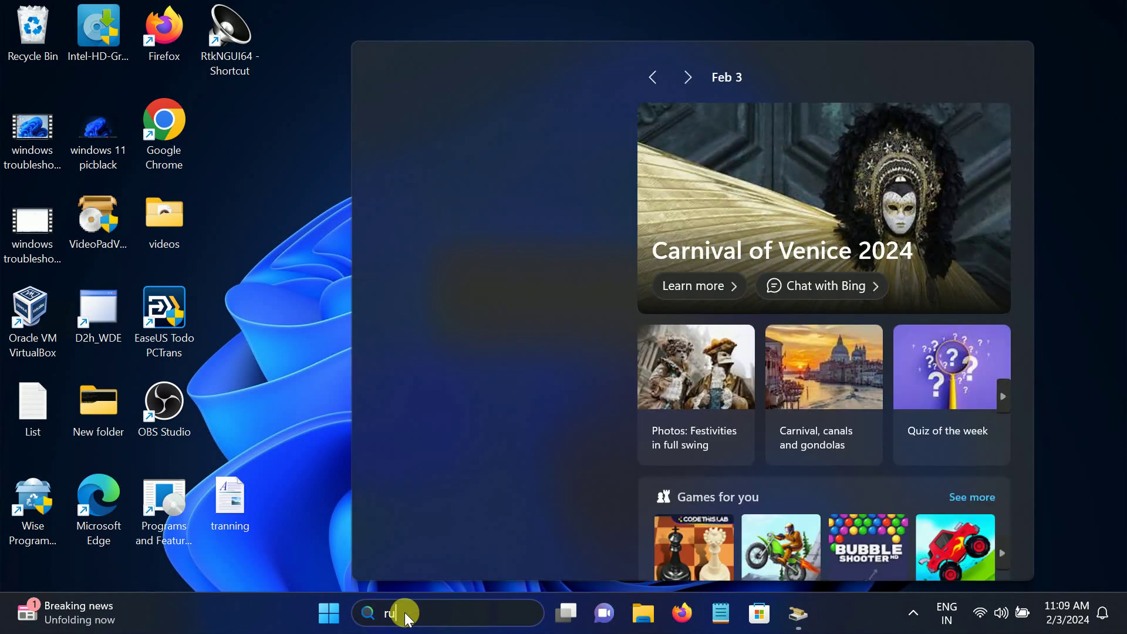
{"action": "type", "text": "run"}
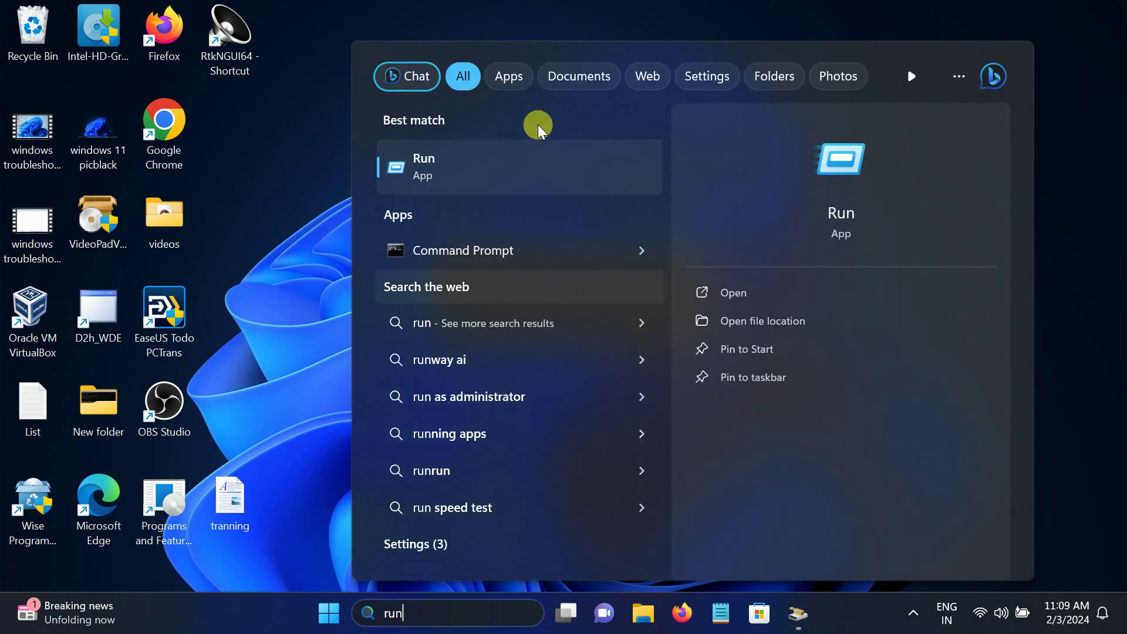
{"action": "left_click", "coordinate": [520, 153]}
{"action": "left_click_drag", "start_coordinate": [206, 404], "coordinate": [545, 207]}
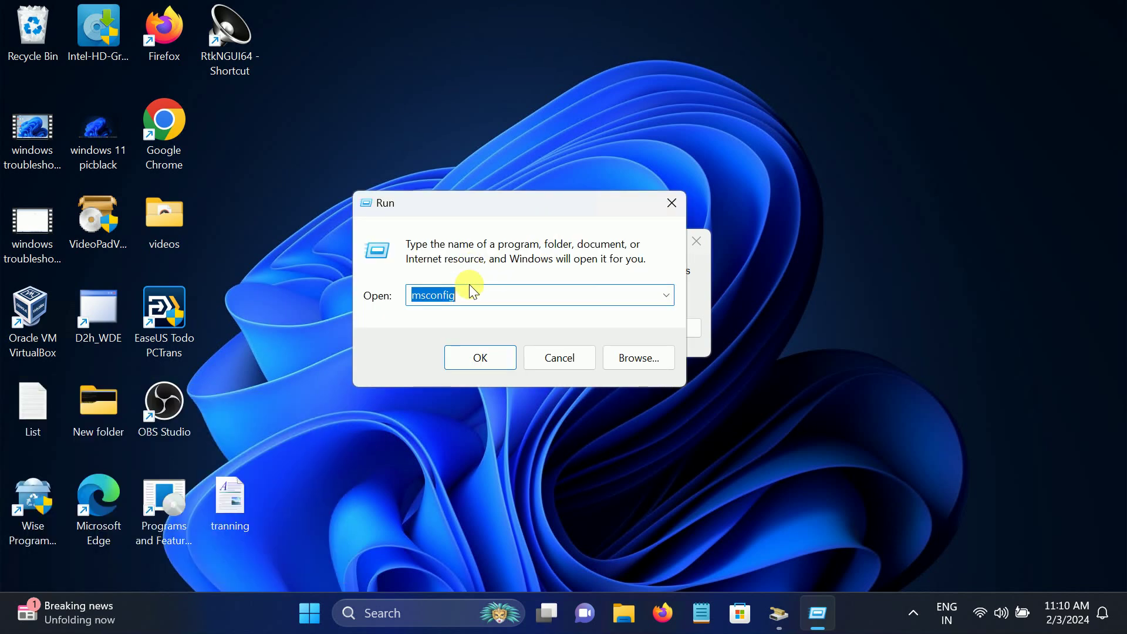
{"action": "type", "text": "sys"}
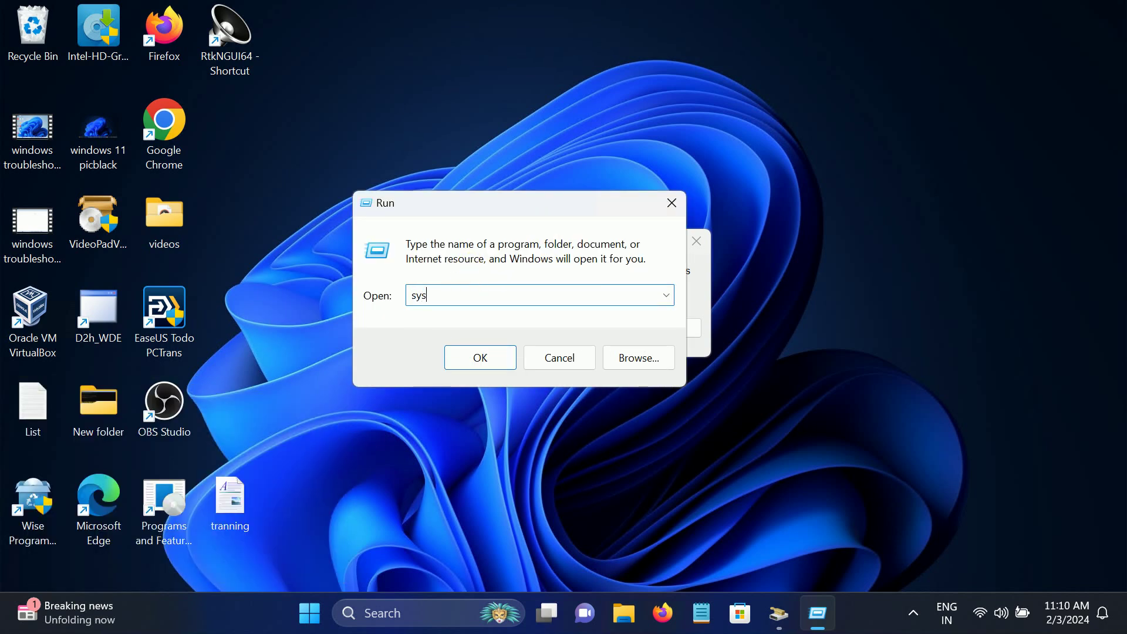
{"action": "type", "text": "dm."}
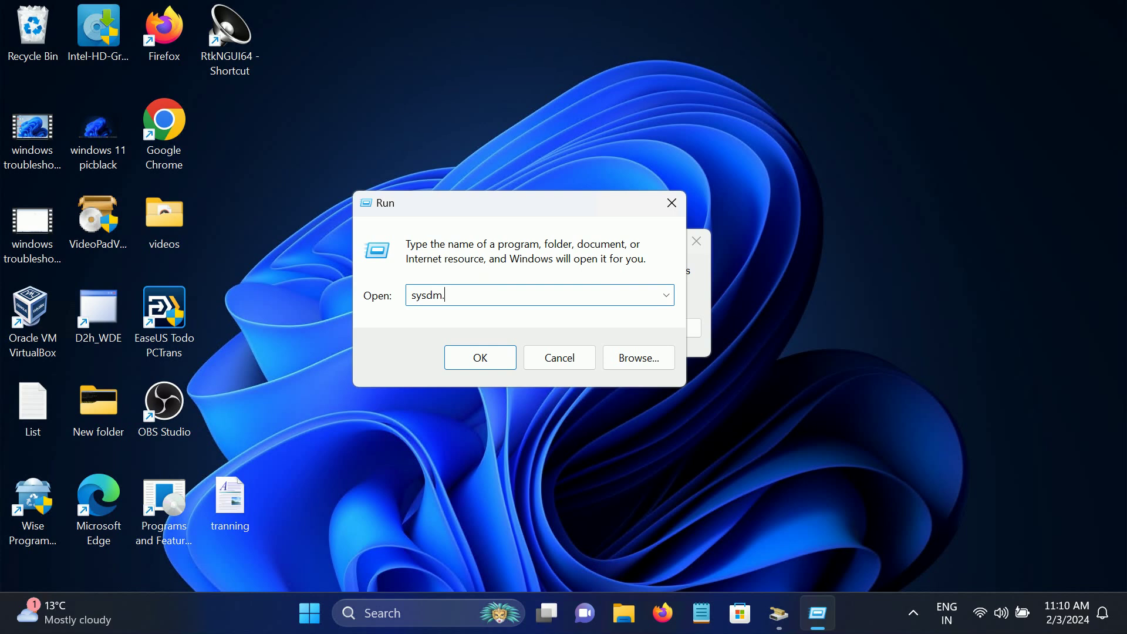
{"action": "type", "text": "cpl"}
{"action": "left_click", "coordinate": [471, 360]}
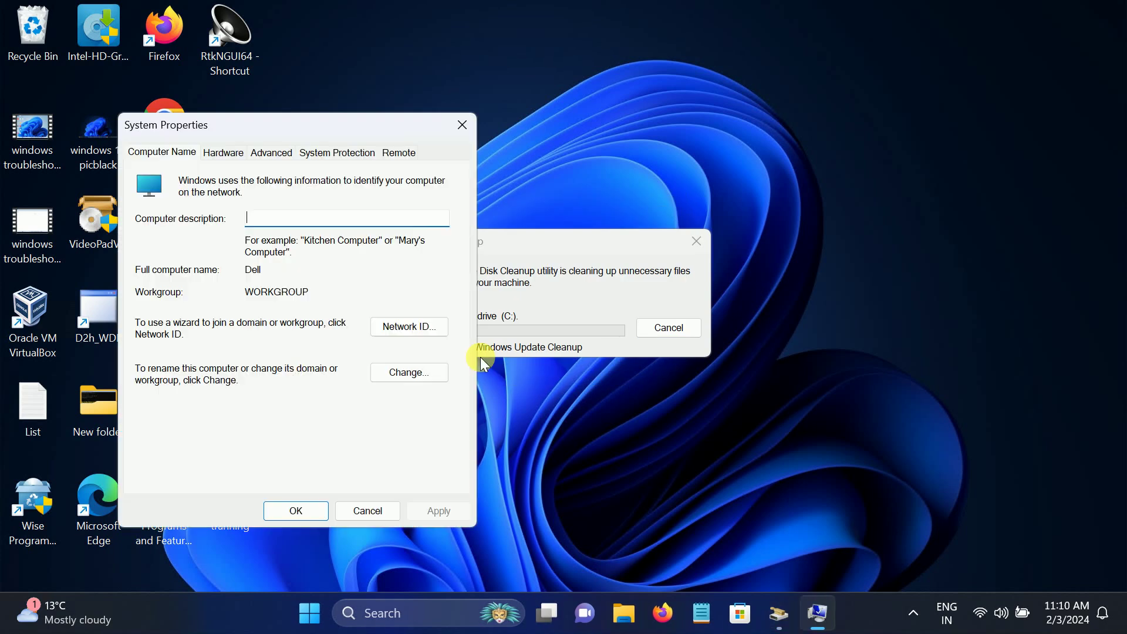
Set the visual effects in the advanced Performance settings to Adjust for best performance, confirm both dialogs, and refresh the desktop.
{"action": "left_click_drag", "start_coordinate": [391, 126], "coordinate": [596, 122]}
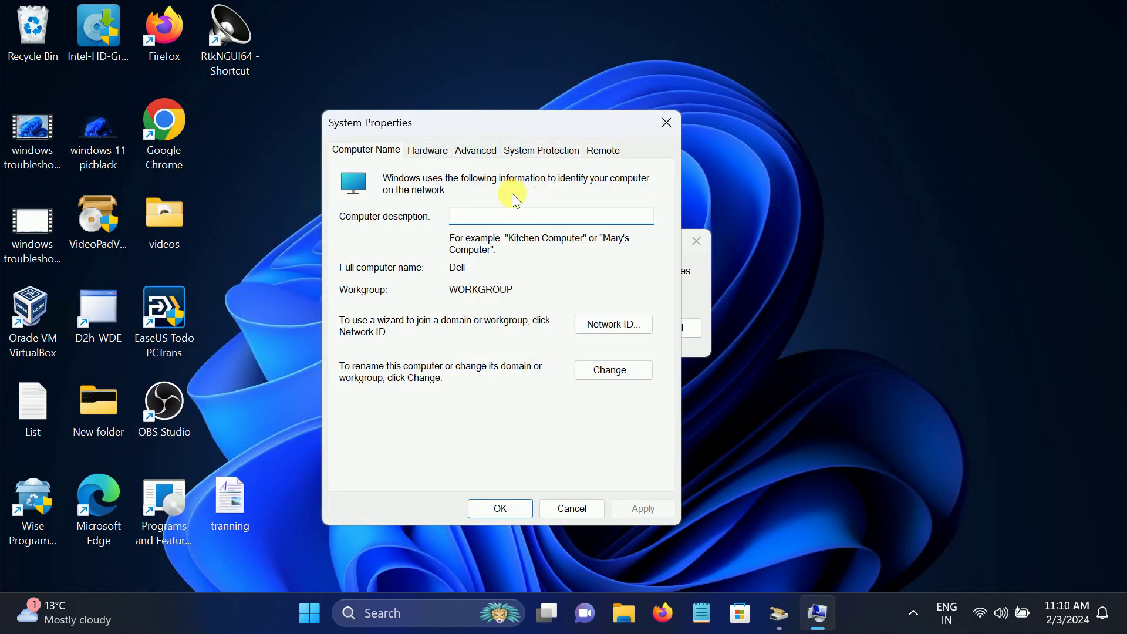
{"action": "left_click", "coordinate": [476, 153]}
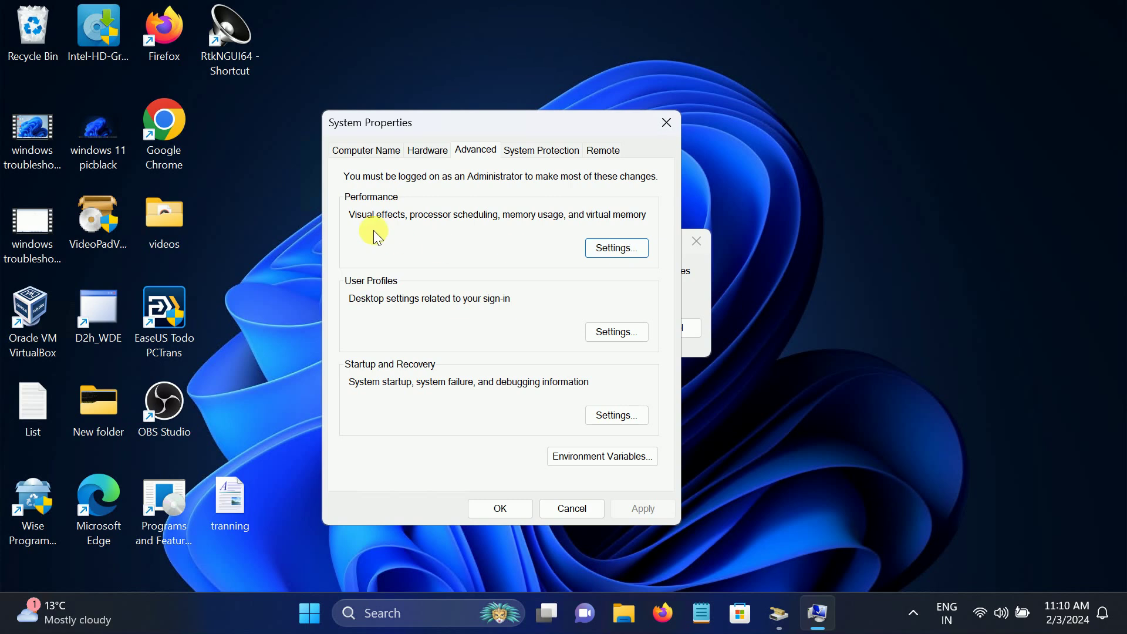
{"action": "left_click", "coordinate": [612, 252]}
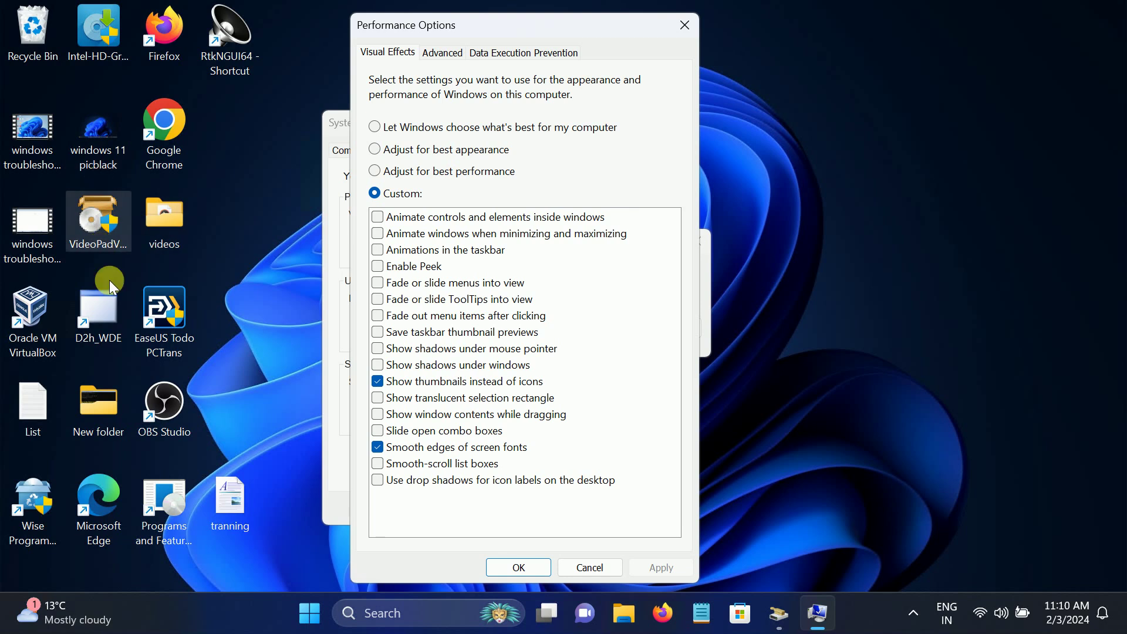
{"action": "left_click", "coordinate": [410, 171]}
{"action": "left_click", "coordinate": [661, 568]}
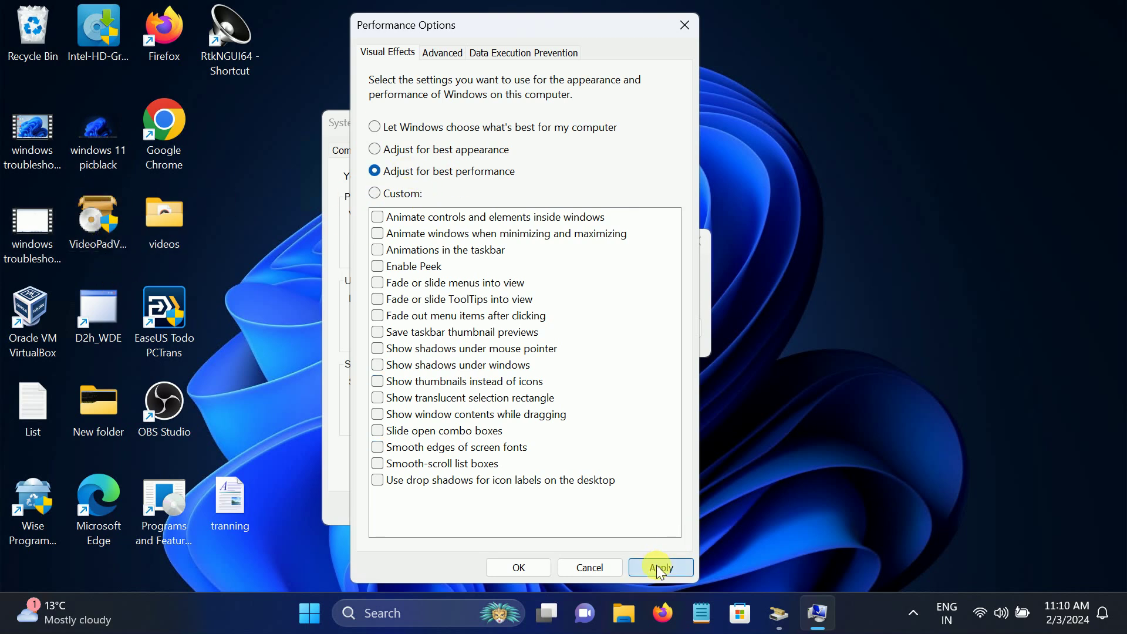
{"action": "left_click", "coordinate": [509, 569]}
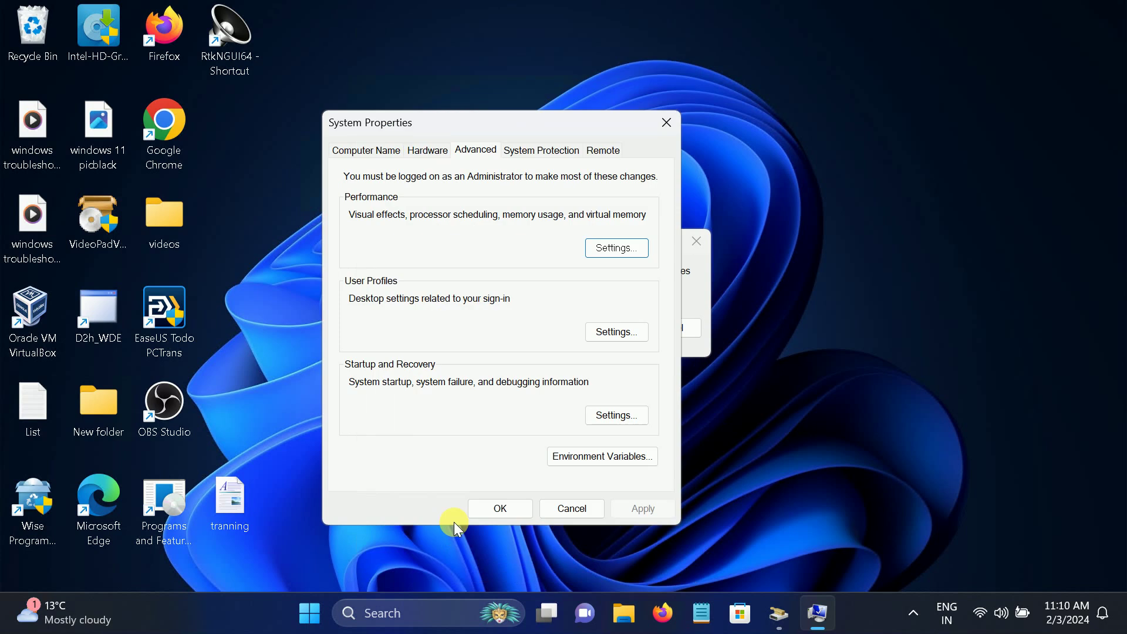
{"action": "left_click", "coordinate": [509, 512]}
{"action": "right_click", "coordinate": [772, 145]}
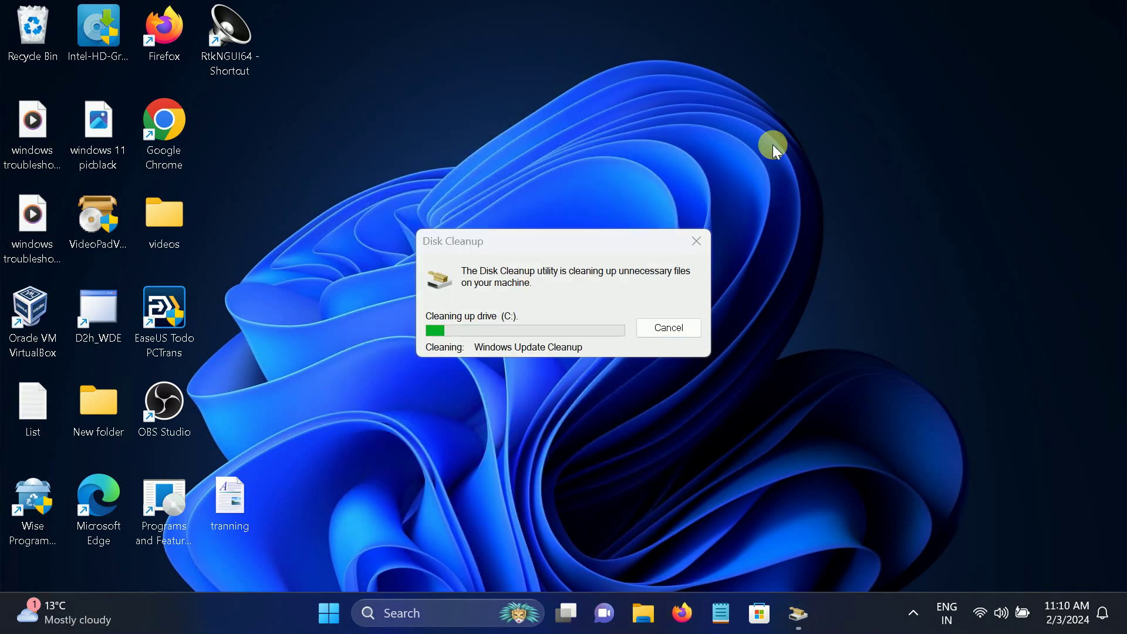
{"action": "left_click", "coordinate": [834, 223]}
Reopen System Properties with the Run command sysdm.cpl and open the Performance settings on its advanced page.
{"action": "key", "text": "super+r"}
{"action": "left_click", "coordinate": [143, 554]}
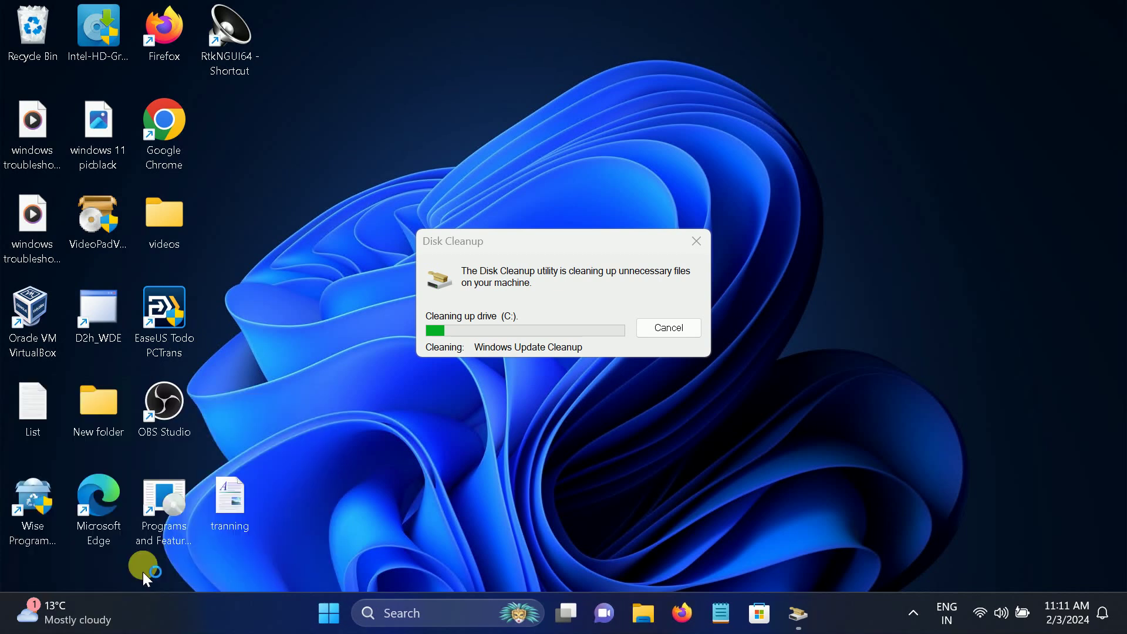
{"action": "left_click_drag", "start_coordinate": [214, 37], "coordinate": [533, 106]}
{"action": "left_click", "coordinate": [508, 134]}
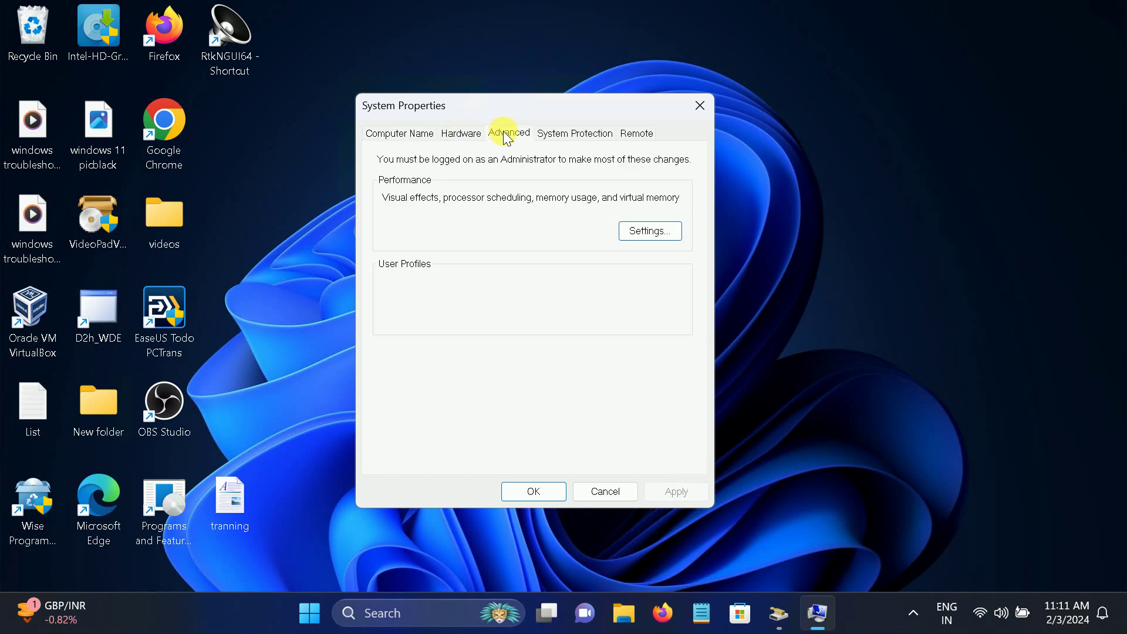
{"action": "left_click", "coordinate": [669, 232]}
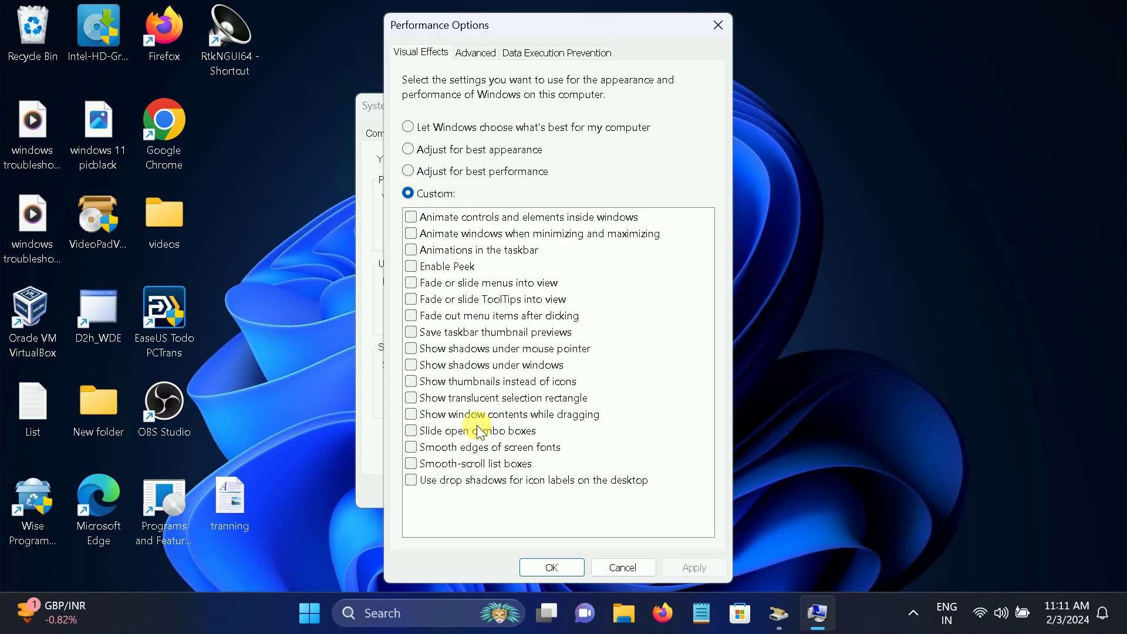
Turn on Show thumbnails instead of icons and Smooth edges of screen fonts, apply and confirm both dialogs, and refresh the desktop.
{"action": "left_click", "coordinate": [417, 383]}
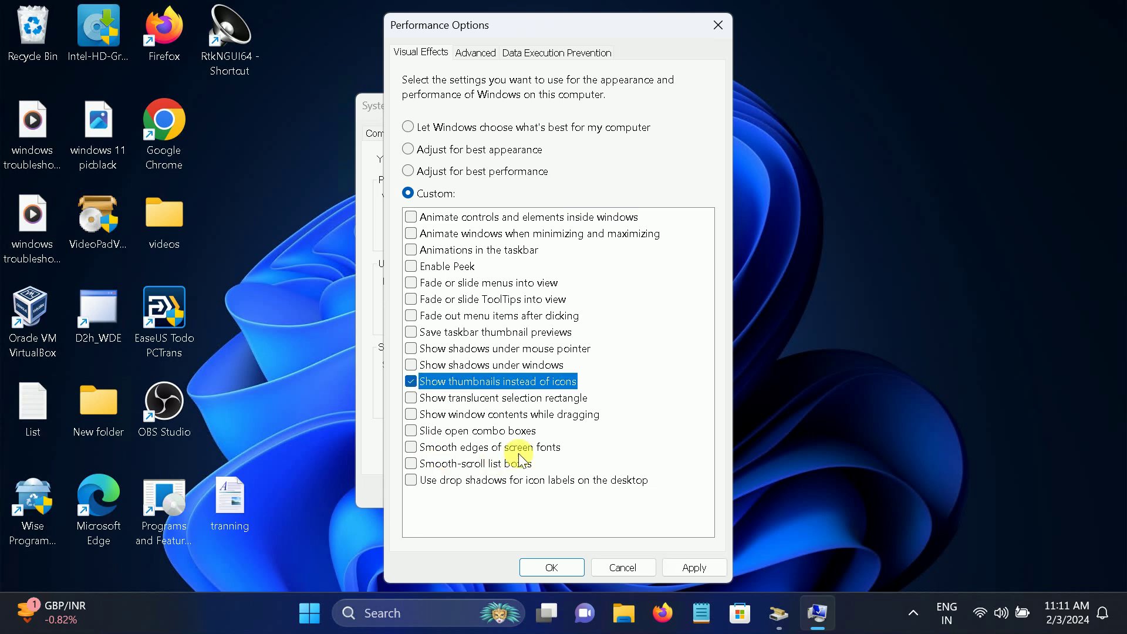
{"action": "left_click", "coordinate": [411, 448]}
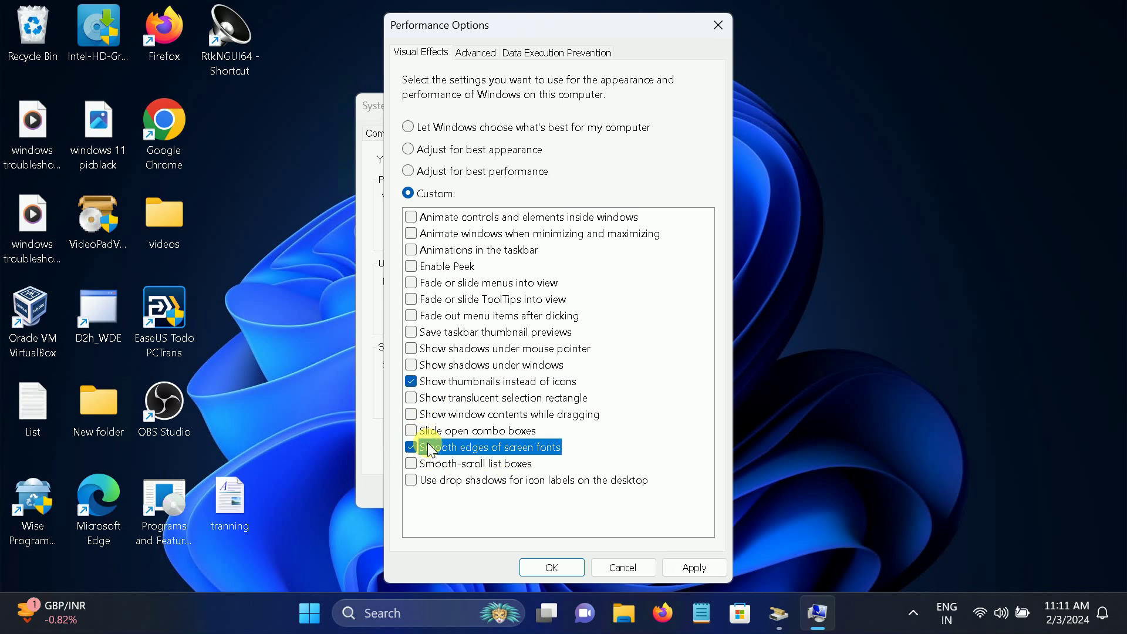
{"action": "left_click", "coordinate": [694, 568]}
{"action": "left_click", "coordinate": [552, 568]}
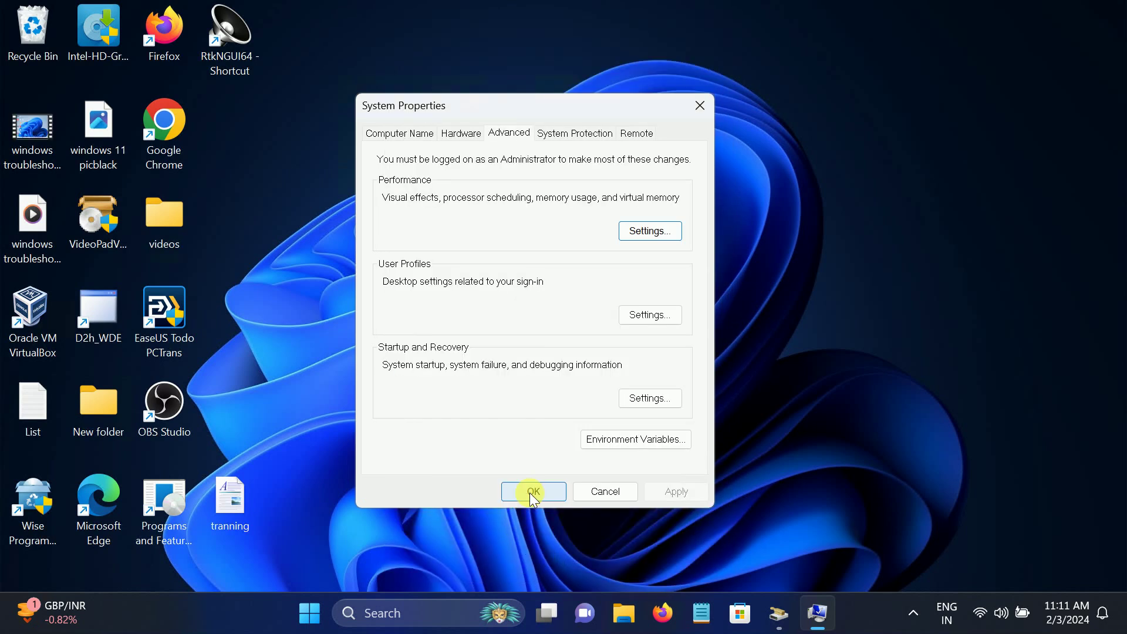
{"action": "left_click", "coordinate": [530, 492]}
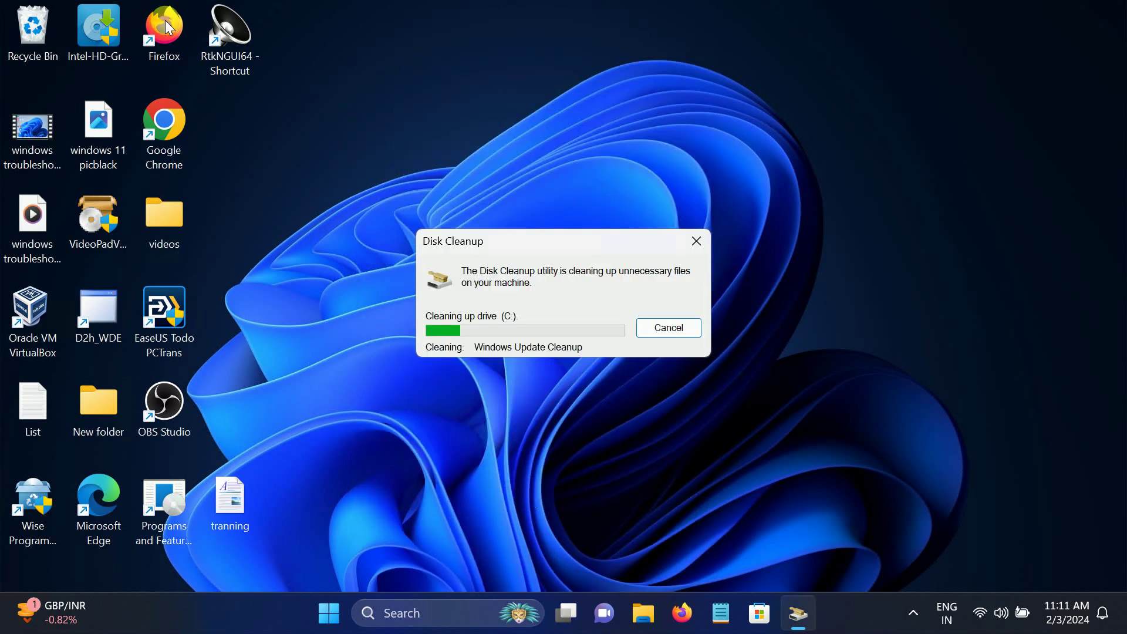
{"action": "right_click", "coordinate": [345, 167]}
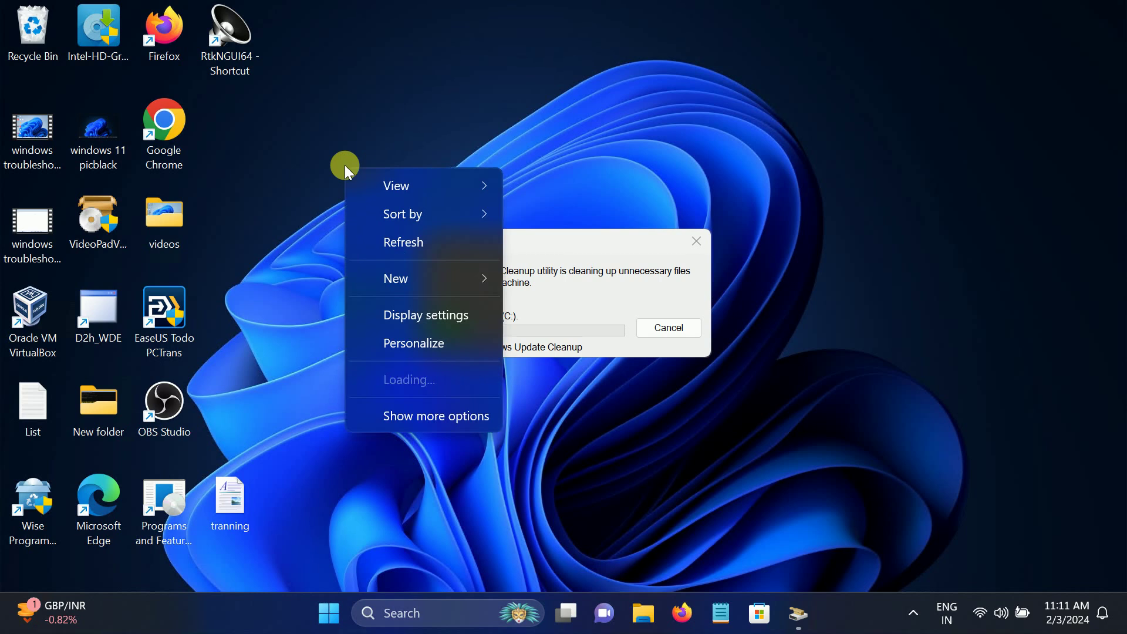
{"action": "left_click", "coordinate": [390, 243]}
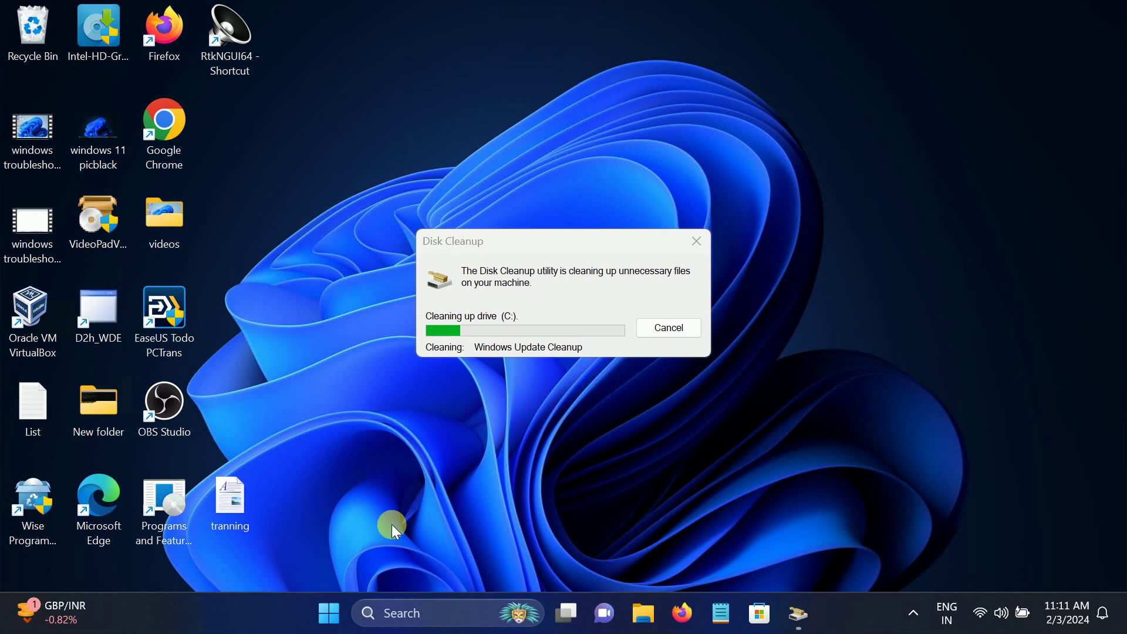
Check the update status and options on the Windows Update page in Settings, and close Settings.
{"action": "left_click", "coordinate": [326, 614]}
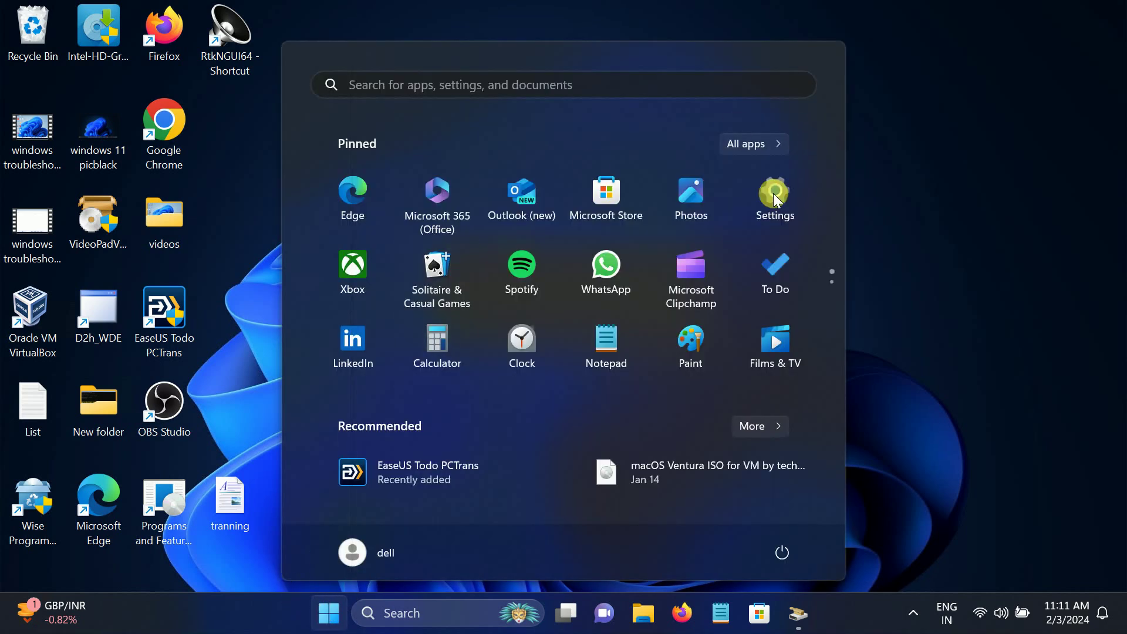
{"action": "left_click", "coordinate": [775, 201]}
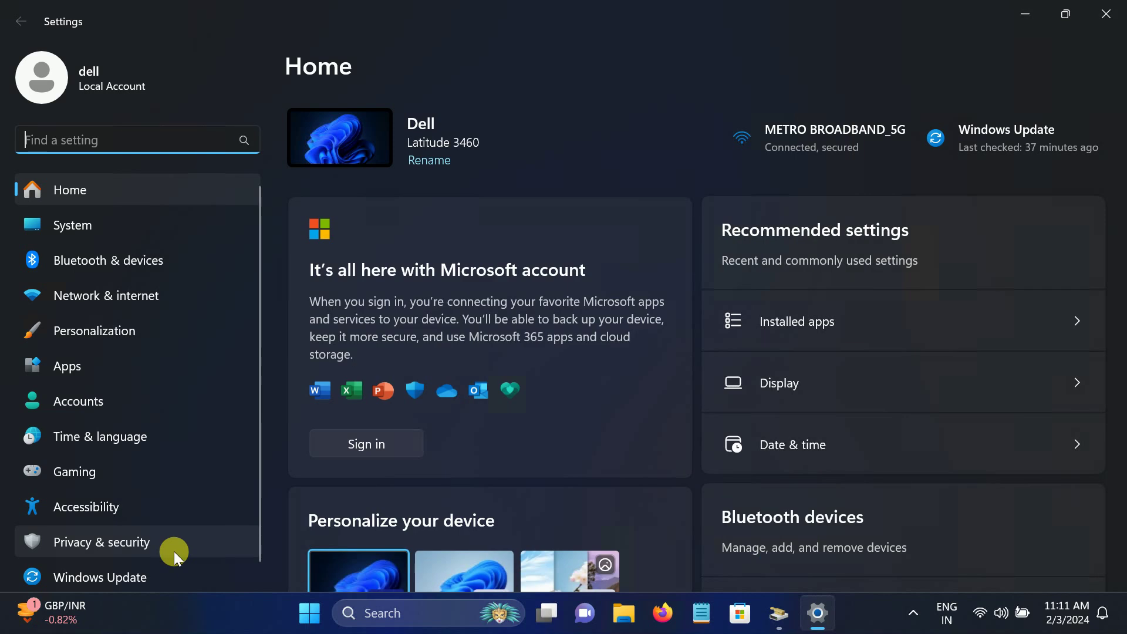
{"action": "scroll", "coordinate": [171, 563], "scroll_direction": "down", "scroll_amount": 1}
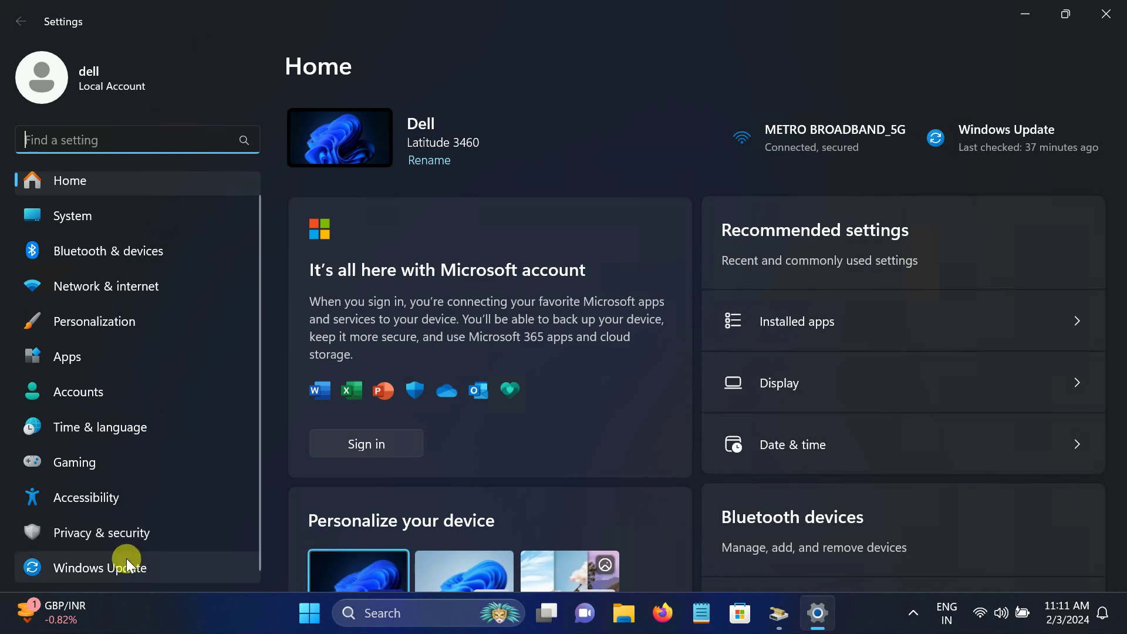
{"action": "left_click", "coordinate": [114, 571]}
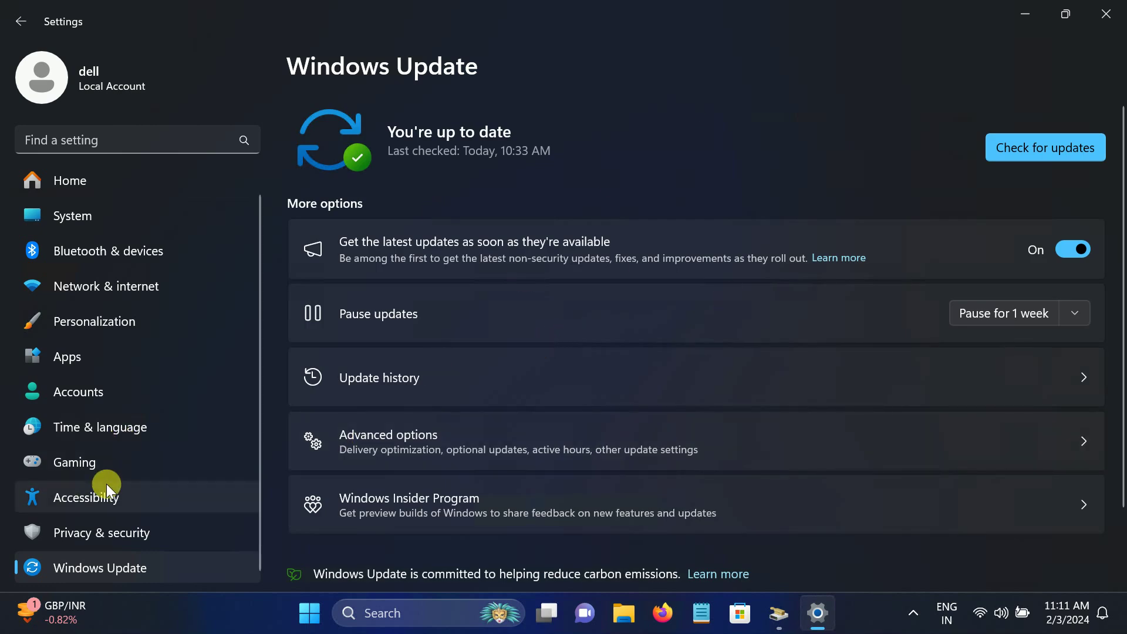
{"action": "left_click", "coordinate": [1104, 16]}
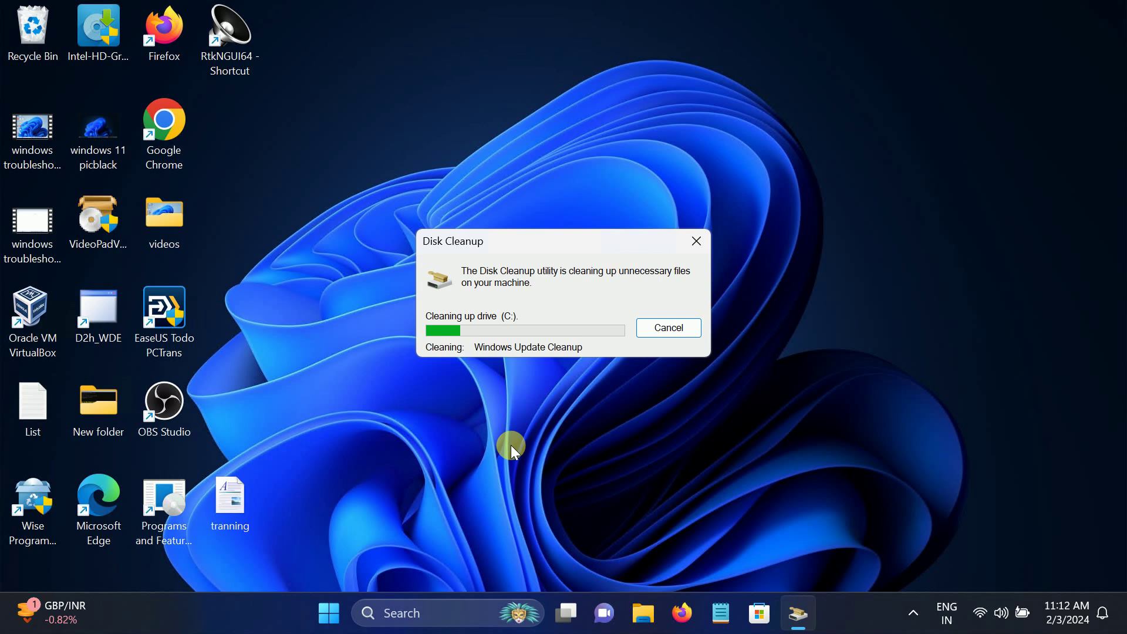
Leave the full-screen remote desktop session and return to the local computer's desktop.
{"action": "mouse_move", "coordinate": [458, 7]}
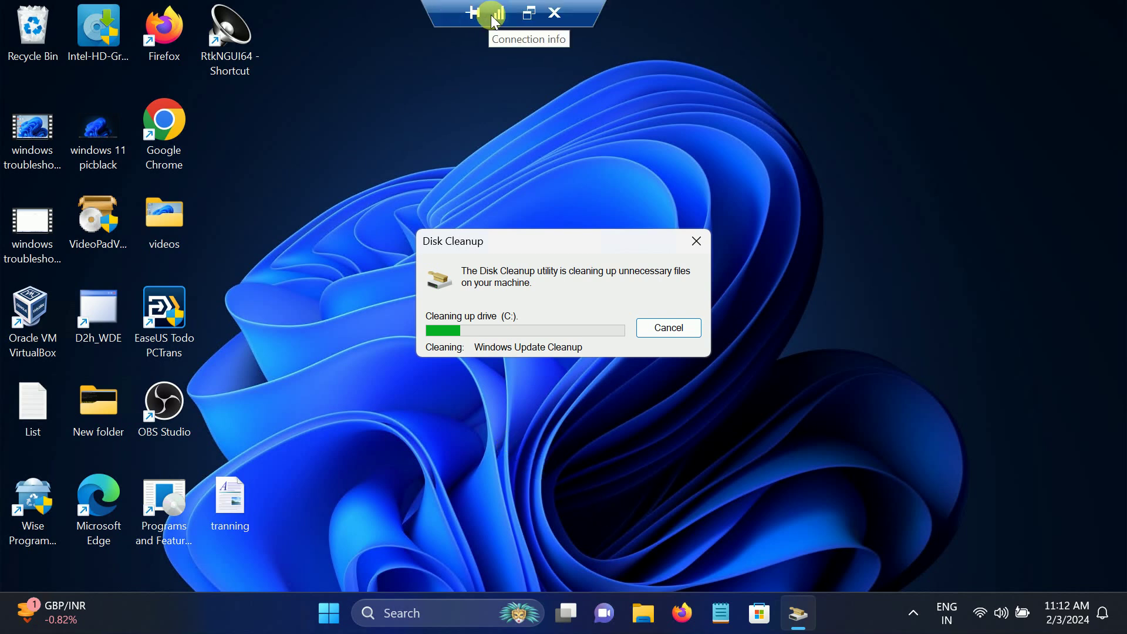
{"action": "left_click", "coordinate": [510, 16]}
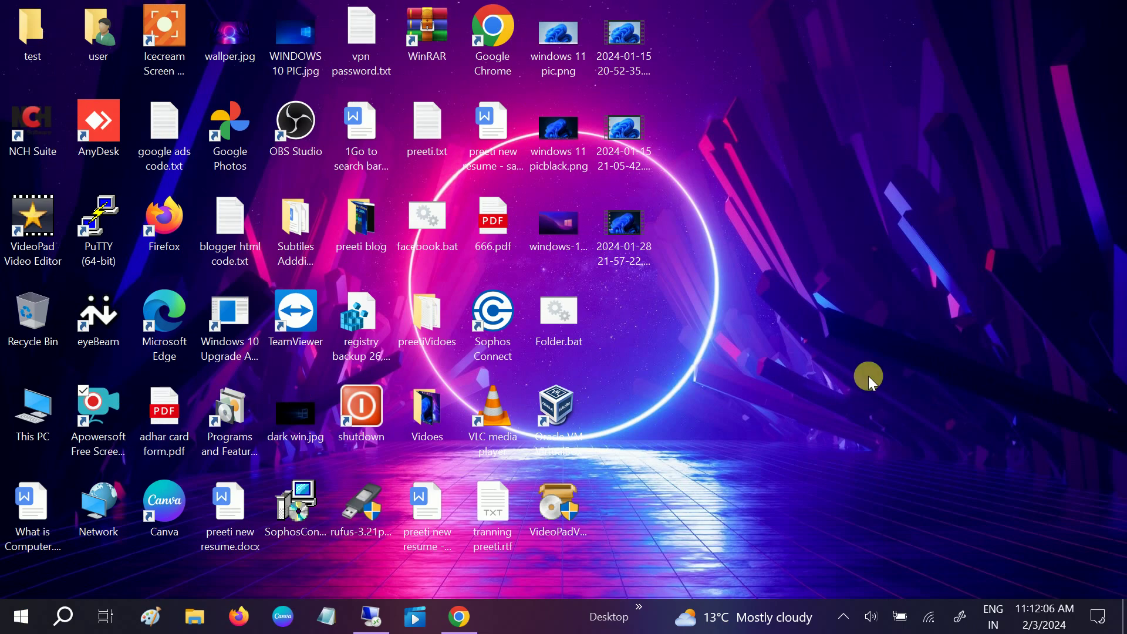